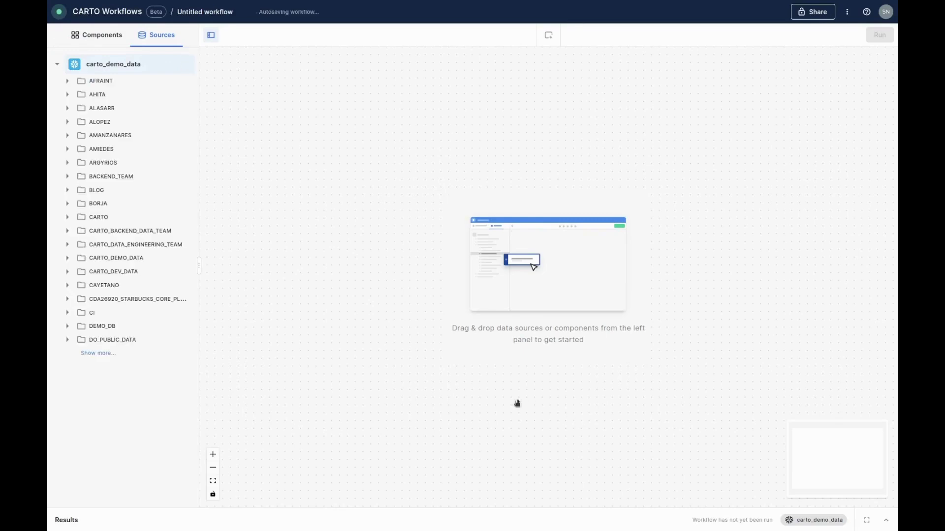
- Rename the workflow 'Cell tower coverage analysis' and expand the CARTO_DEMO_DATA sources
double_click(229, 11)
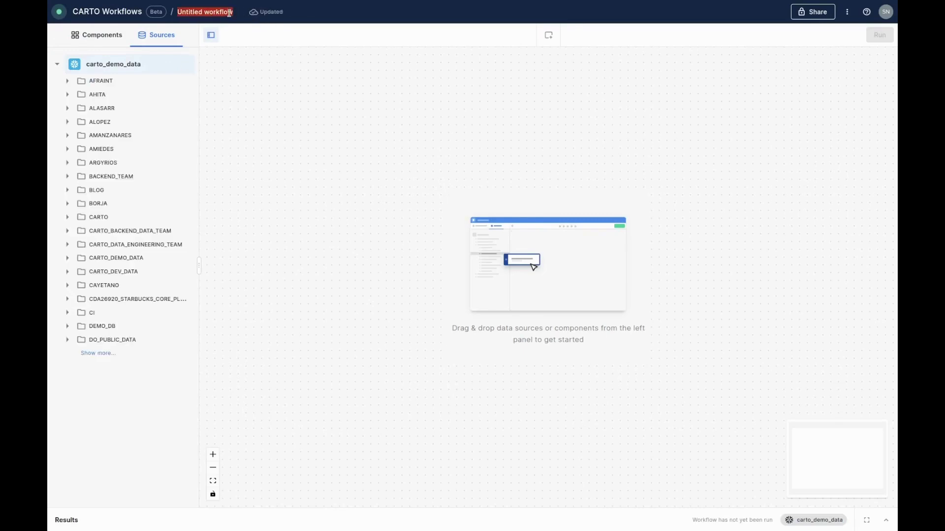
type("Cell tower coverage analysis")
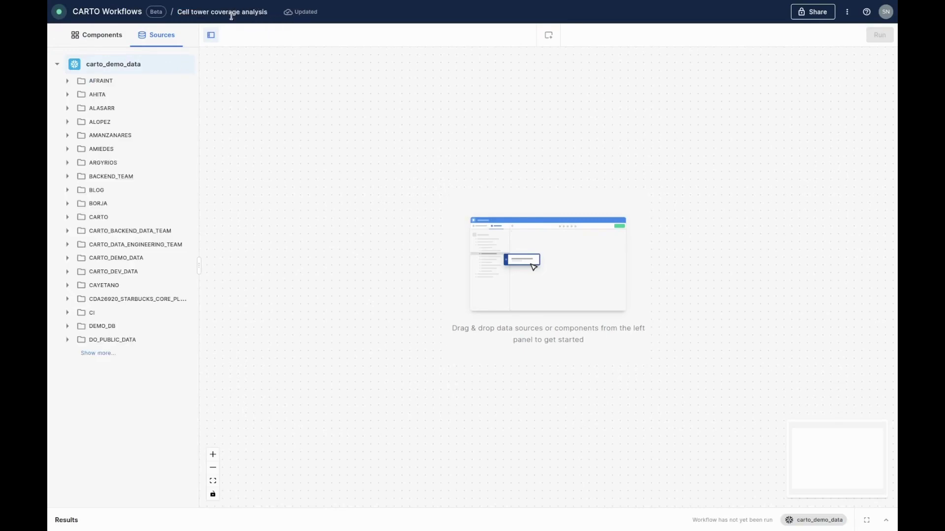
left_click(116, 257)
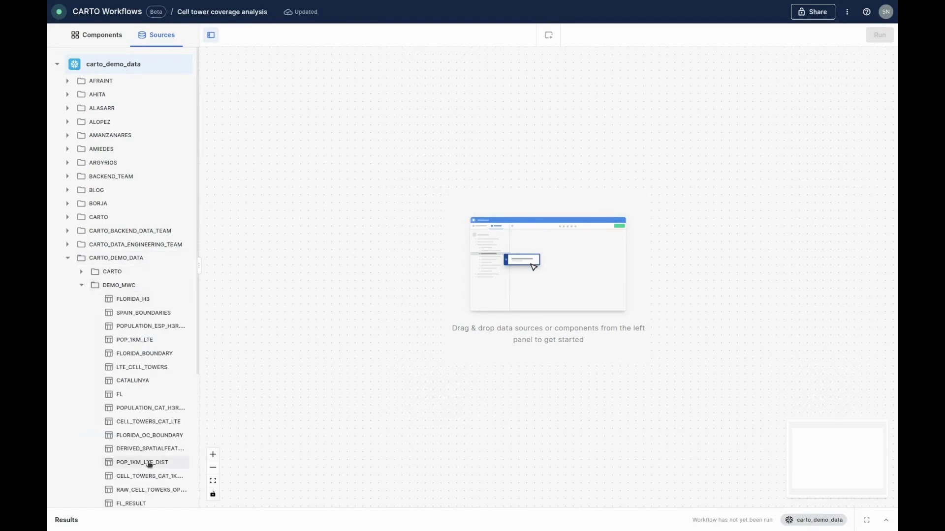
- Drag LTE_CELL_TOWERS and FLORIDA_OC_BOUNDARY from DEMO_MWC onto the canvas as sources
left_click_drag(142, 367, 440, 240)
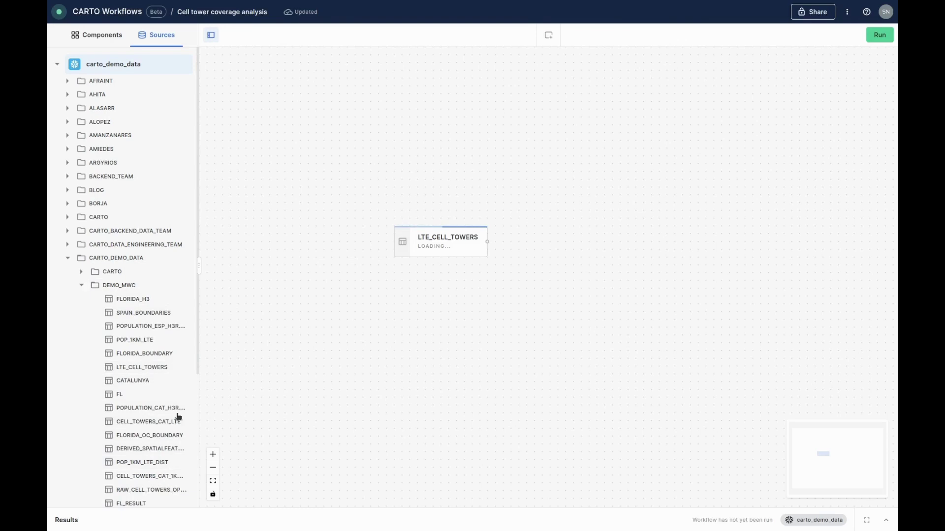
left_click_drag(149, 435, 443, 322)
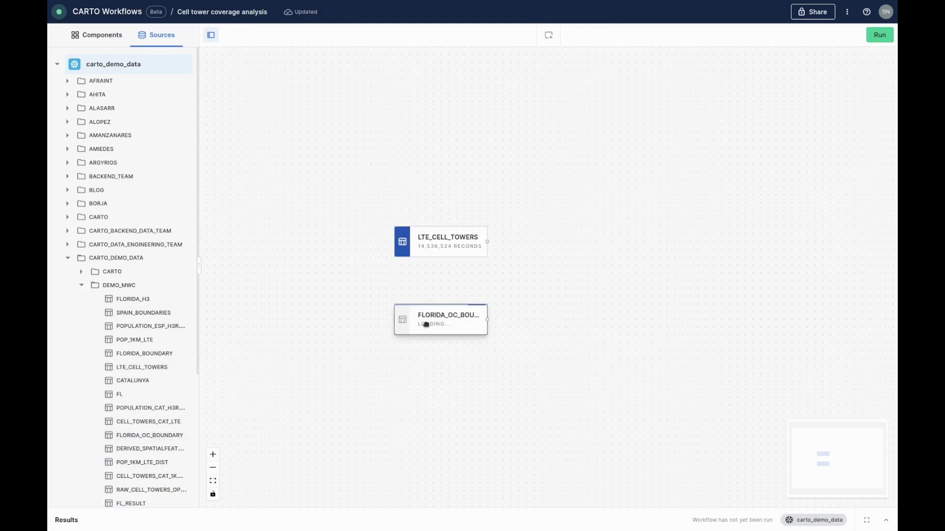
- Preview the 14.5M LTE_CELL_TOWERS records on a map, then return to the components list
left_click(456, 240)
left_click(728, 521)
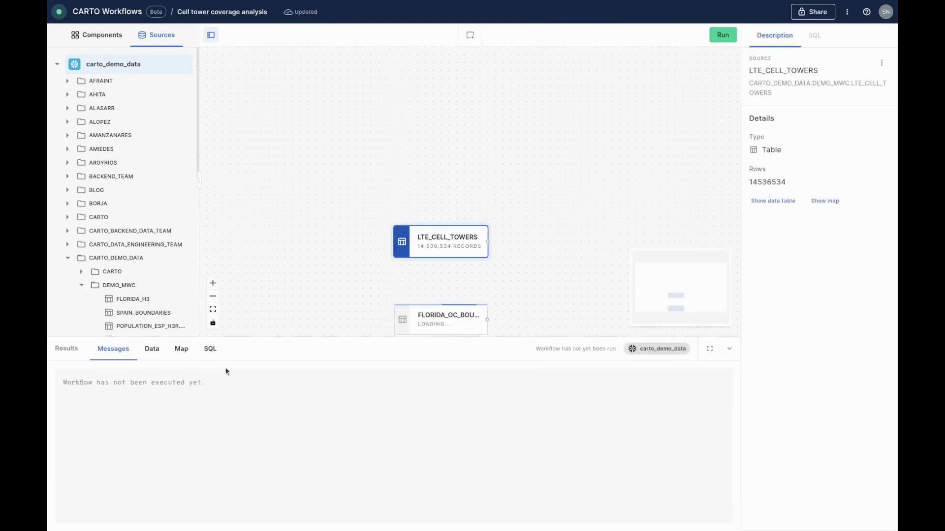
left_click(180, 348)
scroll(562, 461, "down", 3)
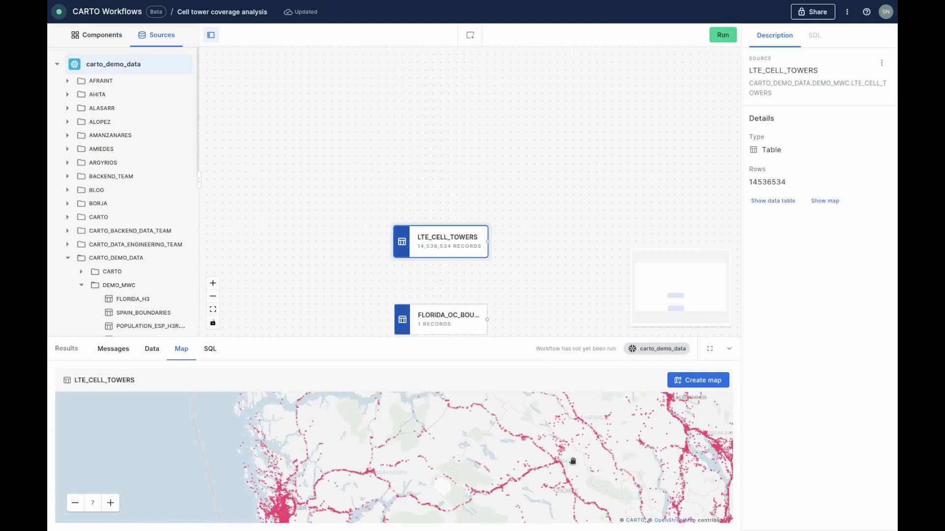
left_click(728, 349)
left_click_drag(547, 321, 505, 307)
left_click(103, 35)
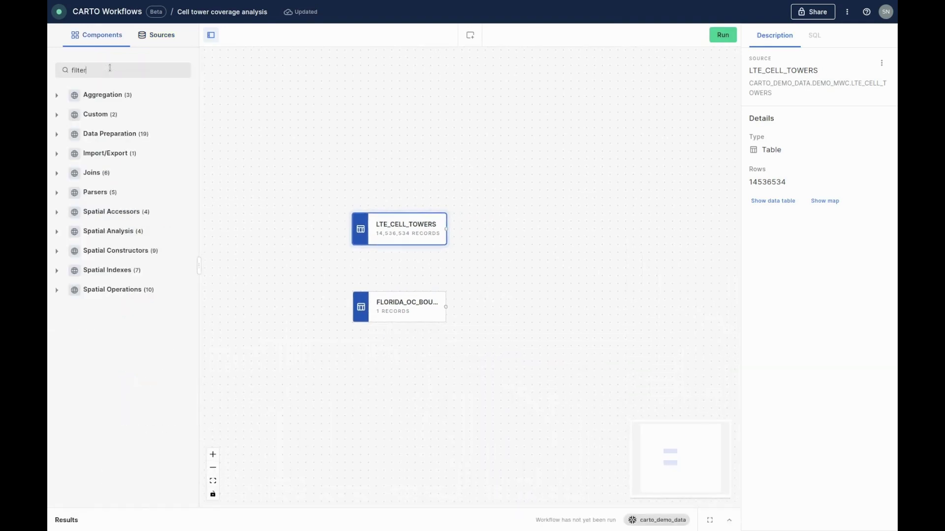
type("filter")
- Add a SPATIAL_FILTER of towers intersecting the Florida boundary and run the workflow
left_click_drag(107, 124, 532, 267)
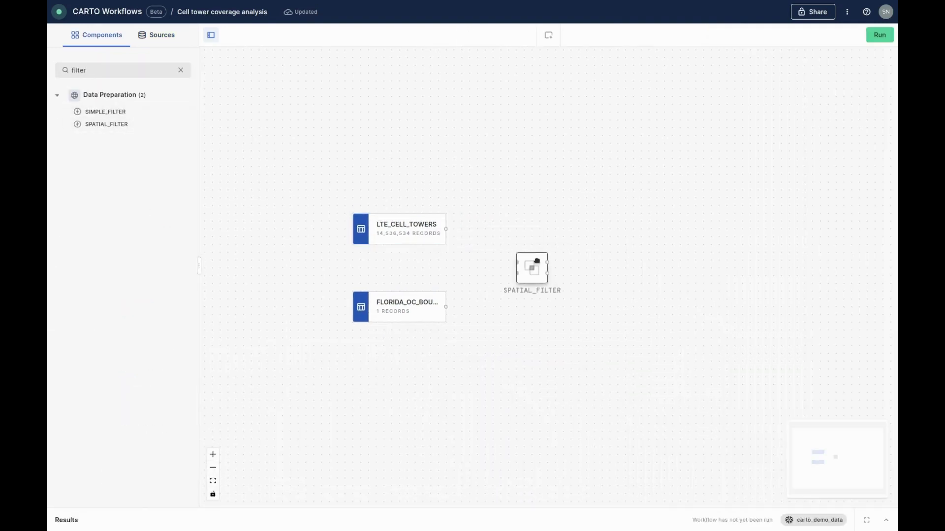
left_click_drag(445, 229, 518, 260)
left_click_drag(446, 306, 519, 275)
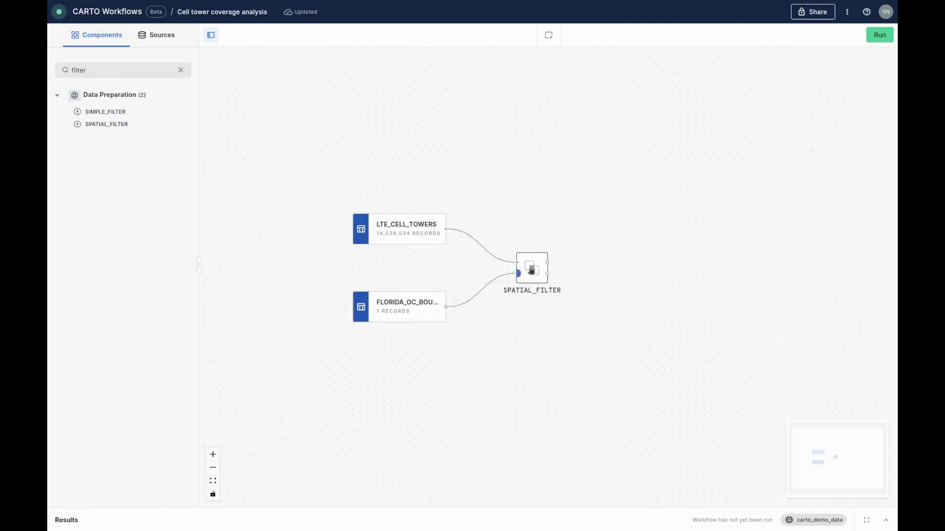
left_click(532, 271)
left_click(847, 260)
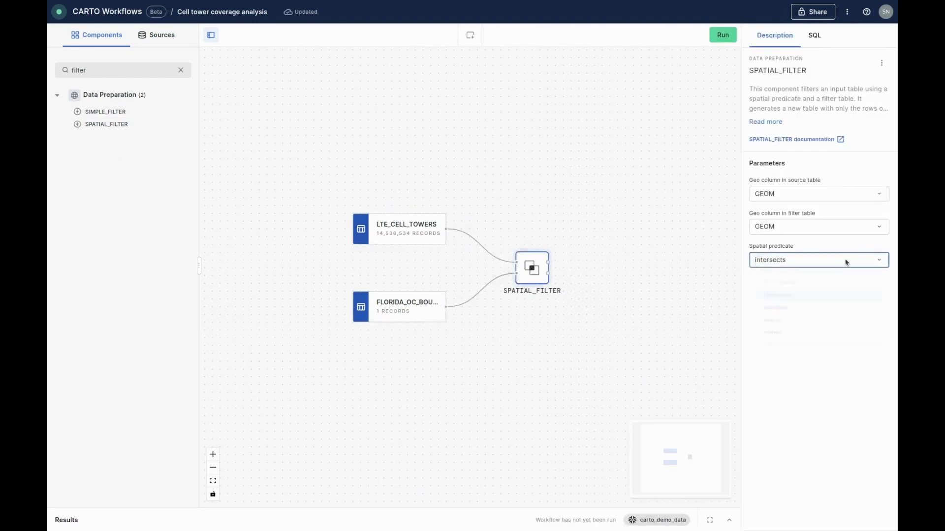
left_click(722, 35)
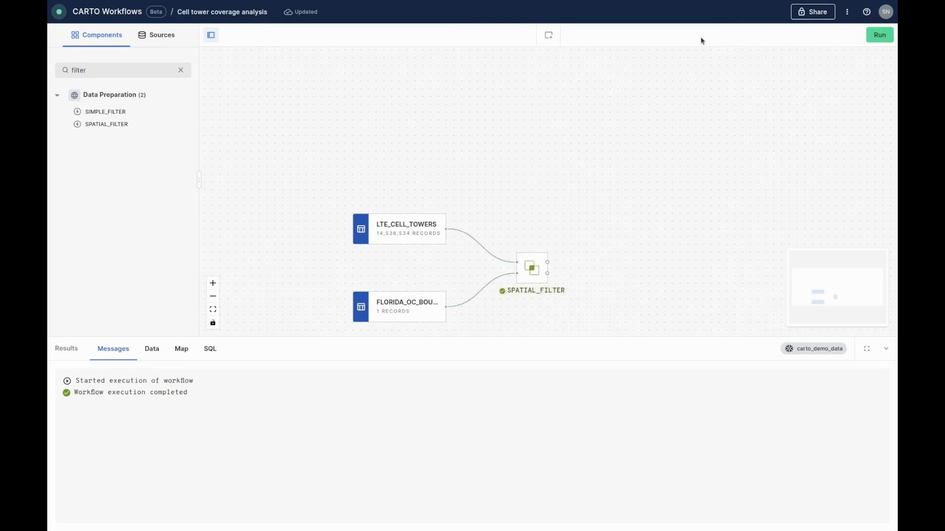
- Review the spatial filter's SQL, its 25,059 matching rows as a table and on a map
left_click_drag(649, 271, 601, 220)
left_click(485, 216)
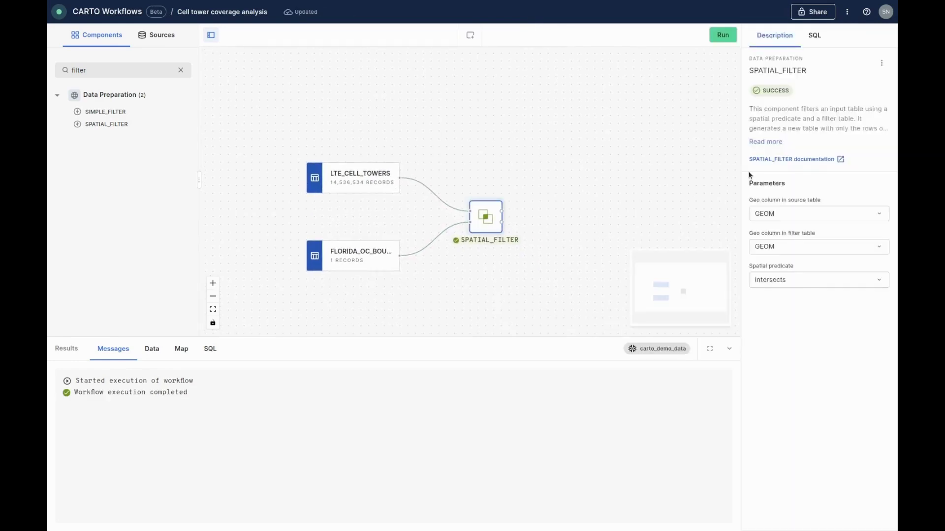
left_click(816, 35)
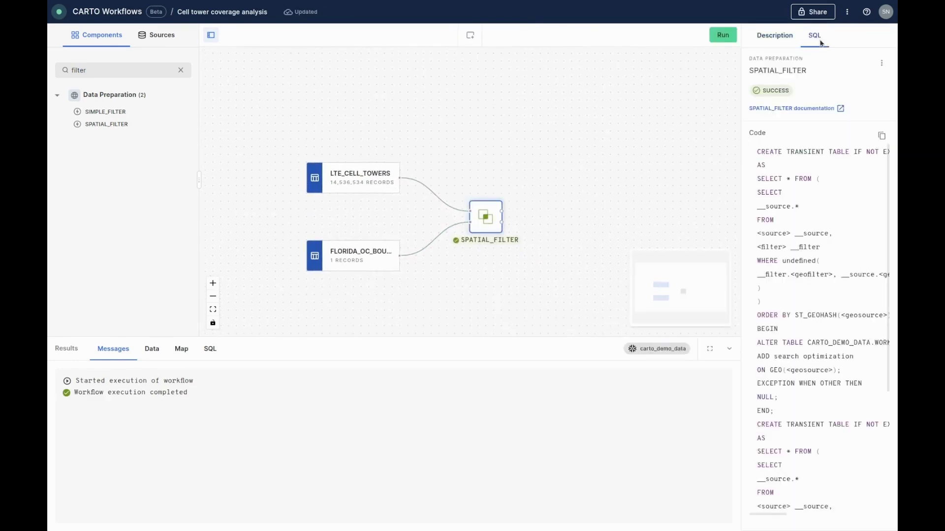
left_click(154, 348)
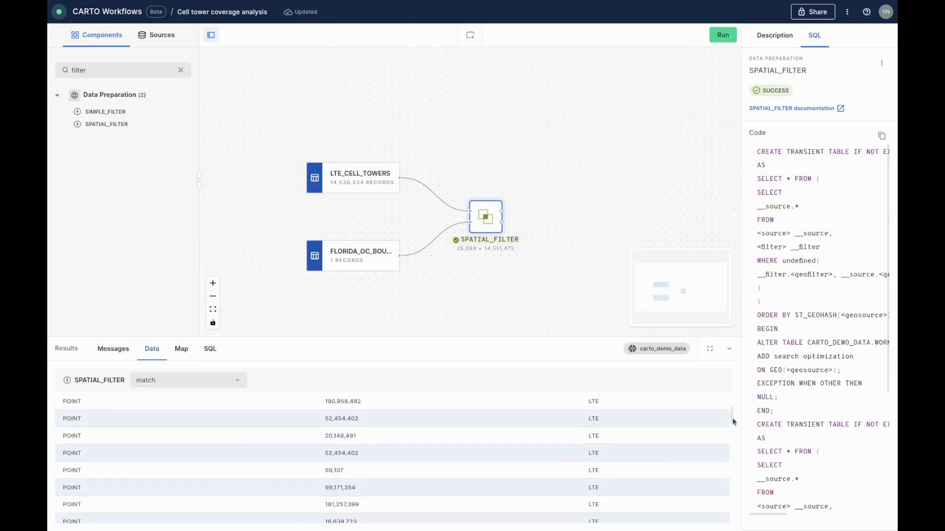
left_click(184, 349)
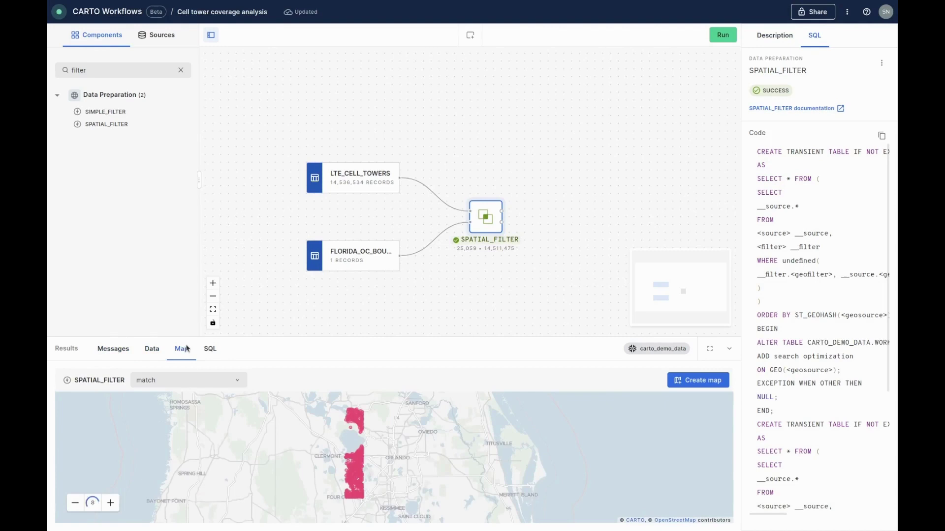
scroll(415, 471, "up", 1)
scroll(414, 471, "up", 1)
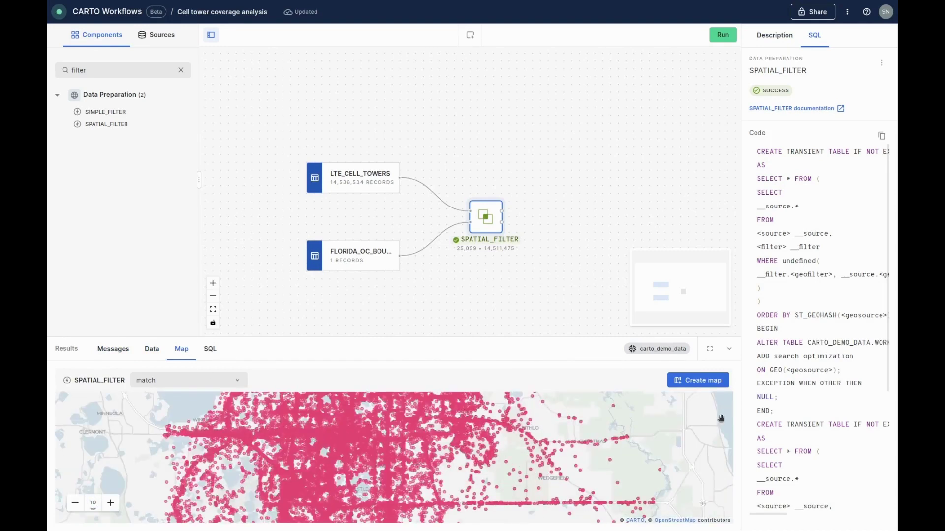
left_click(730, 348)
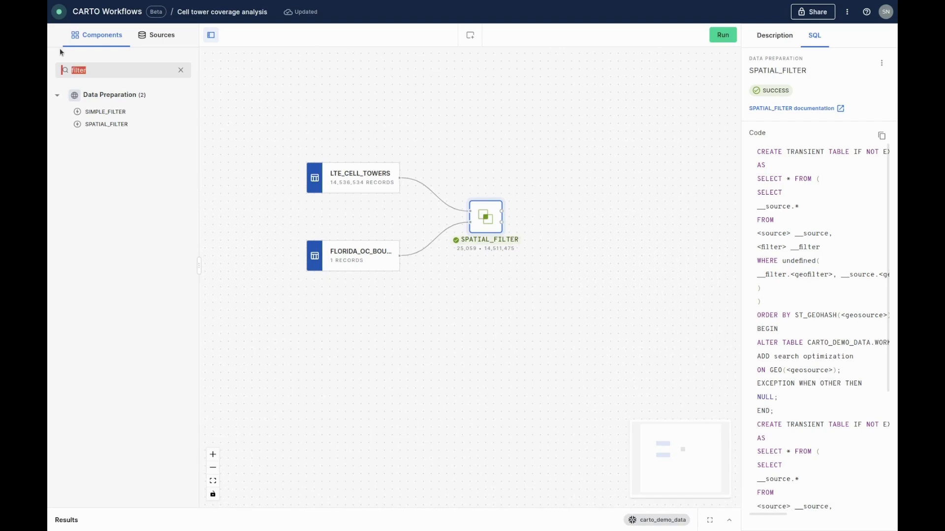
- Add an ST_BUFFER with distance 500 on the filtered towers and run the workflow
left_click(182, 69)
type("ffer")
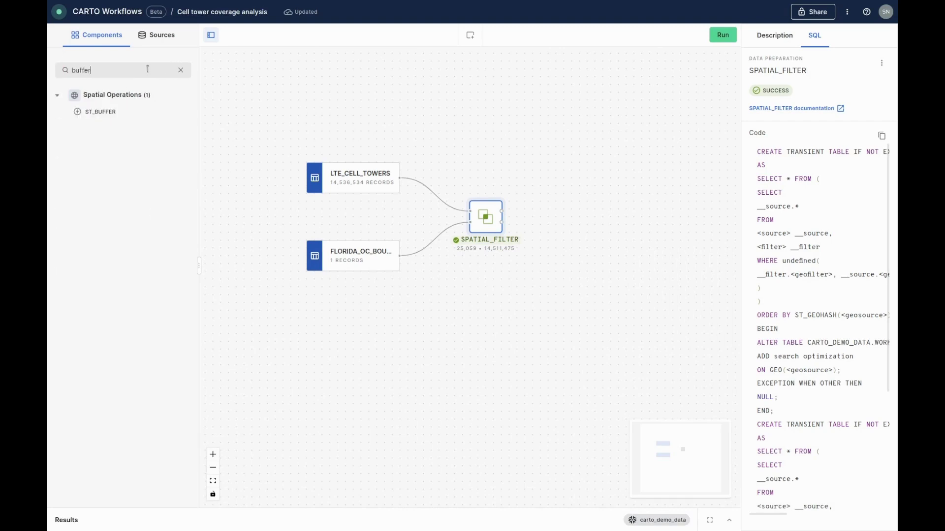
left_click_drag(99, 111, 574, 220)
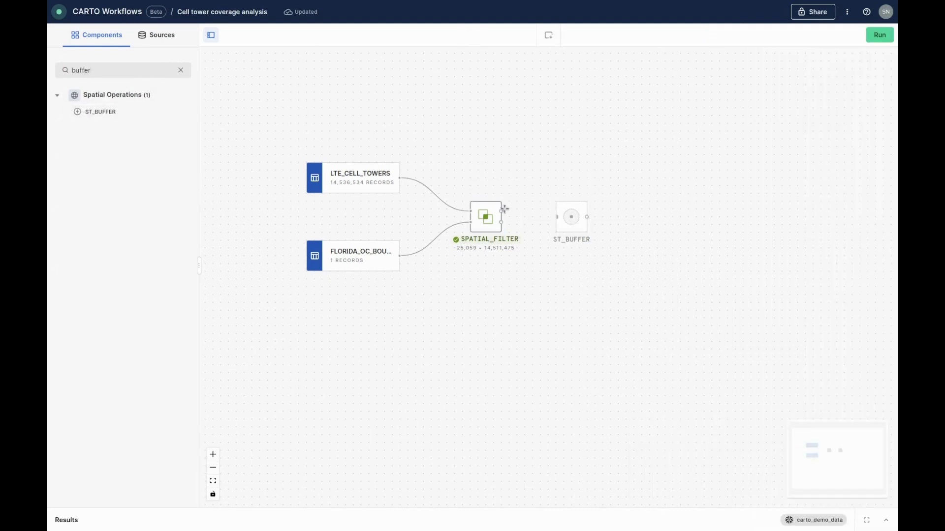
left_click_drag(502, 213, 558, 217)
left_click_drag(787, 207, 693, 203)
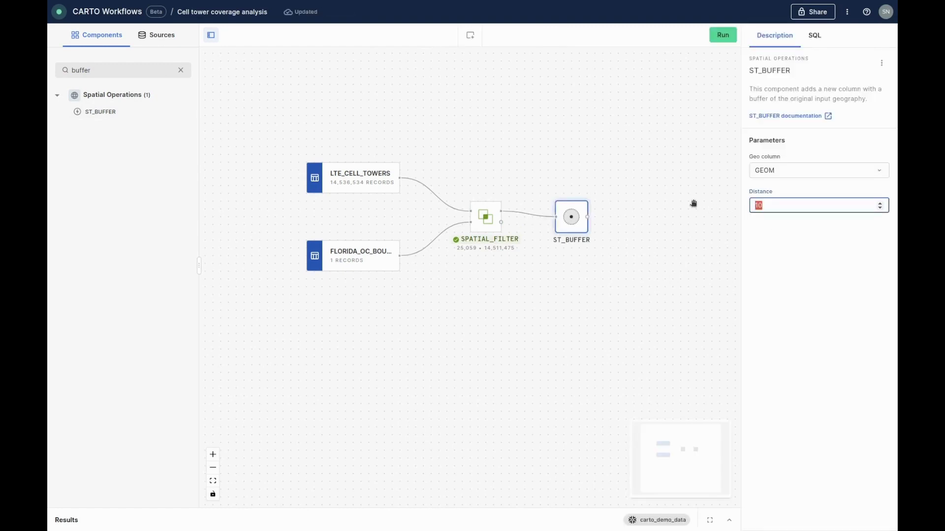
left_click(721, 35)
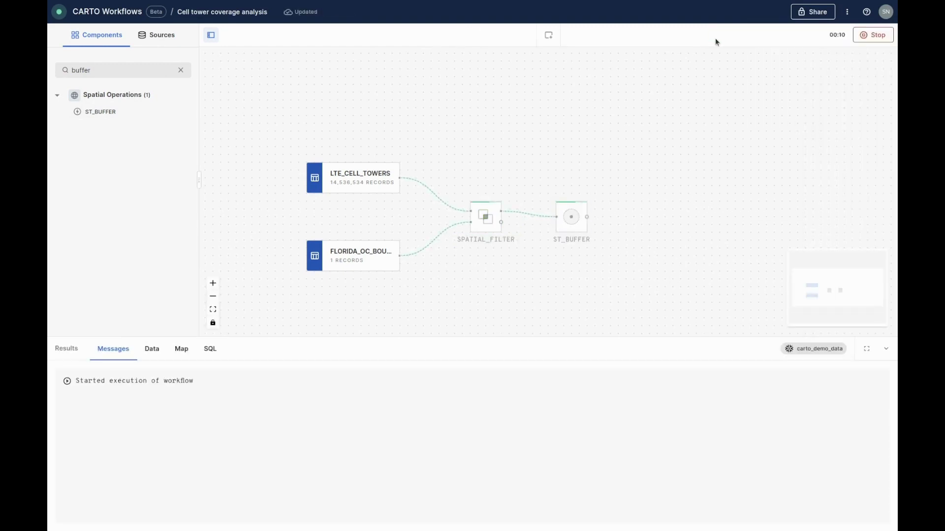
- Inspect the buffer step's SQL and preview its 25,059 buffer polygons as table and map
left_click(570, 216)
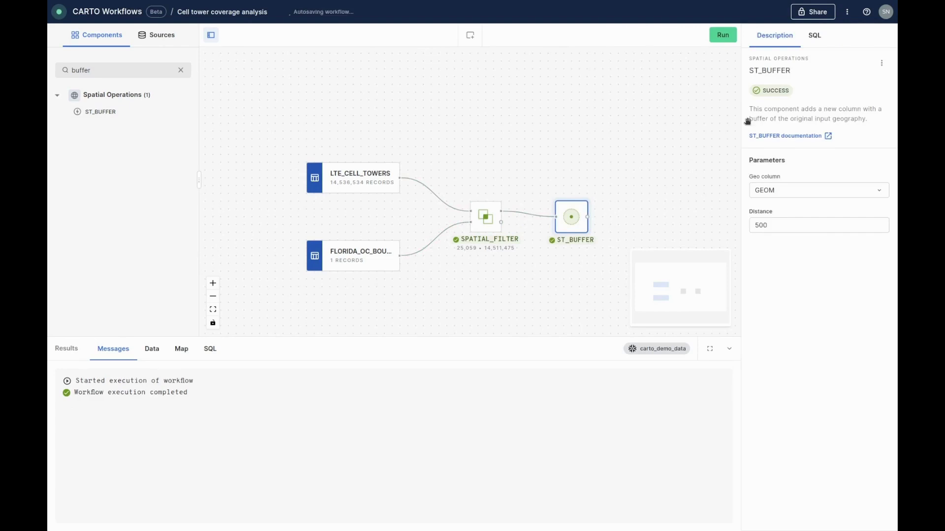
left_click(814, 35)
left_click(774, 35)
left_click(152, 348)
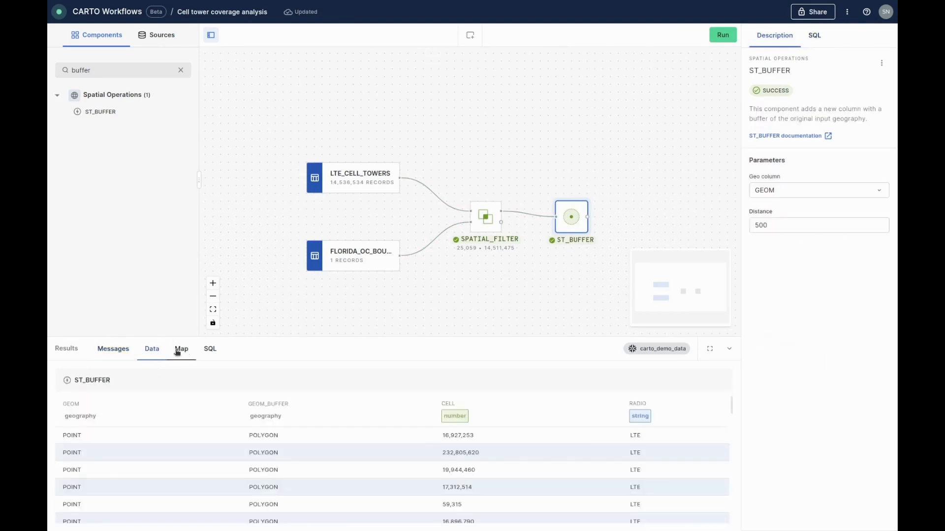
left_click(181, 348)
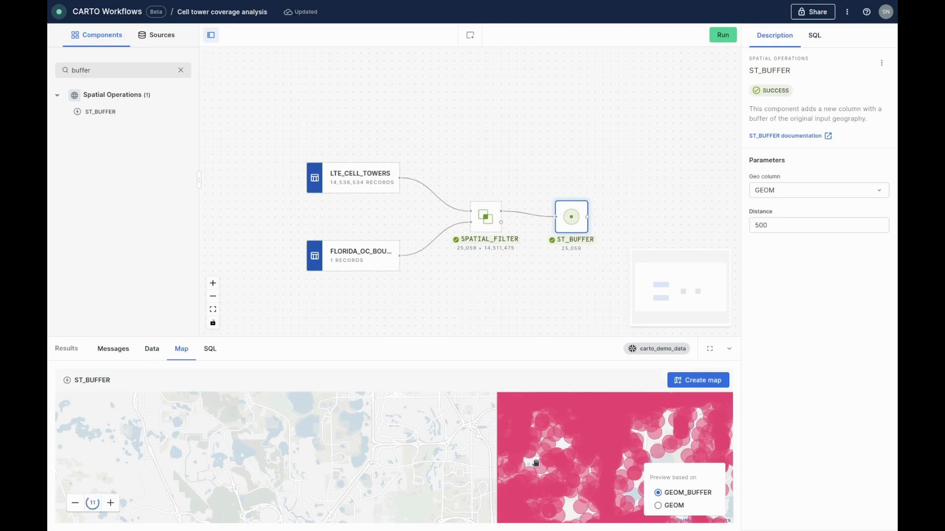
scroll(536, 462, "up", 3)
left_click(728, 349)
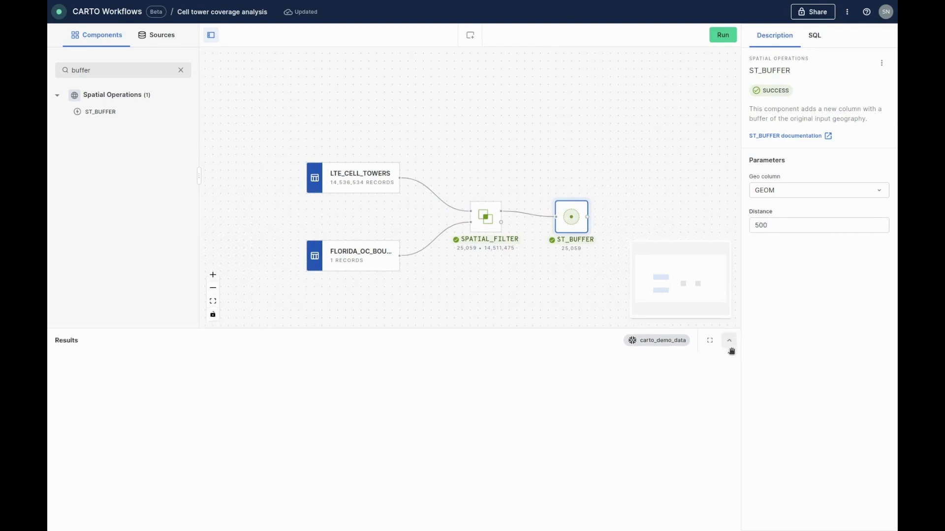
- Add an H3_POLYFILL step fed by the buffer output
left_click(181, 70)
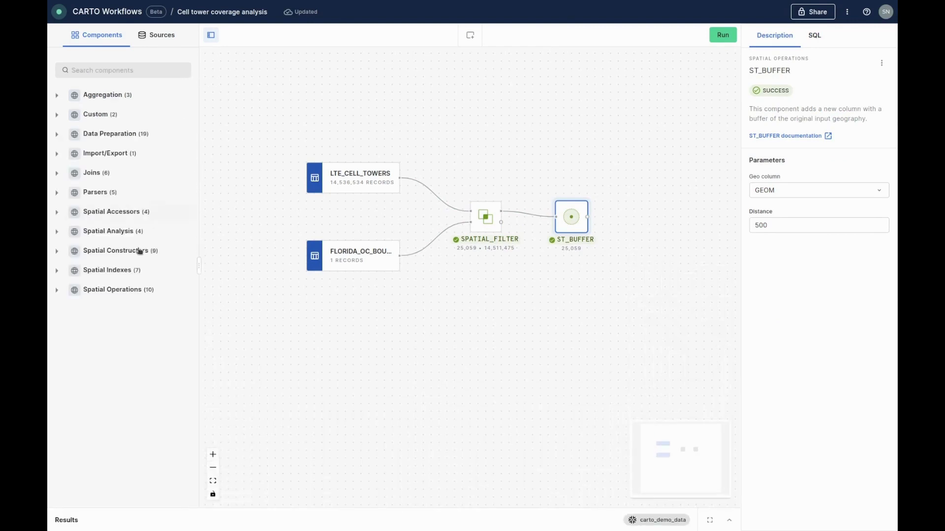
left_click(107, 269)
mouse_move(103, 311)
left_mouse_down()
mouse_move(575, 295)
mouse_move(530, 276)
left_mouse_up()
left_click(525, 325)
left_click_drag(468, 279, 517, 279)
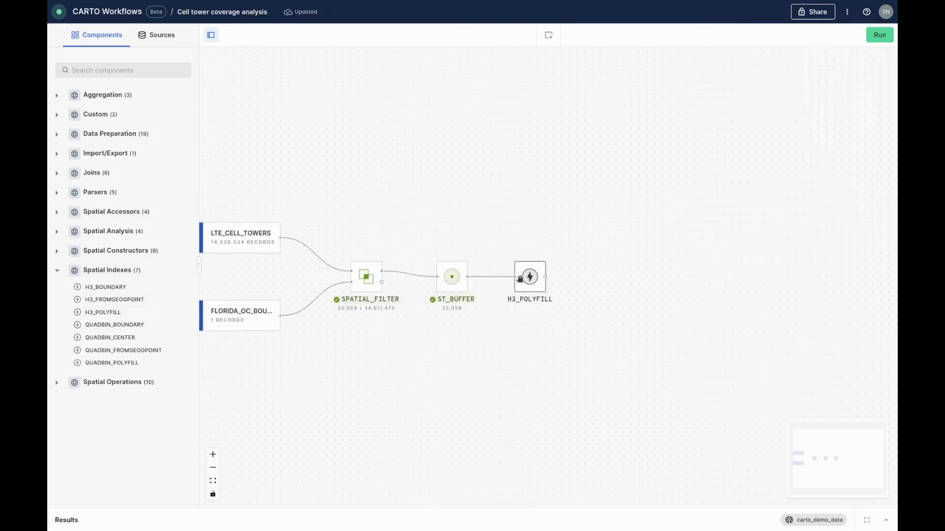
type("distinct")
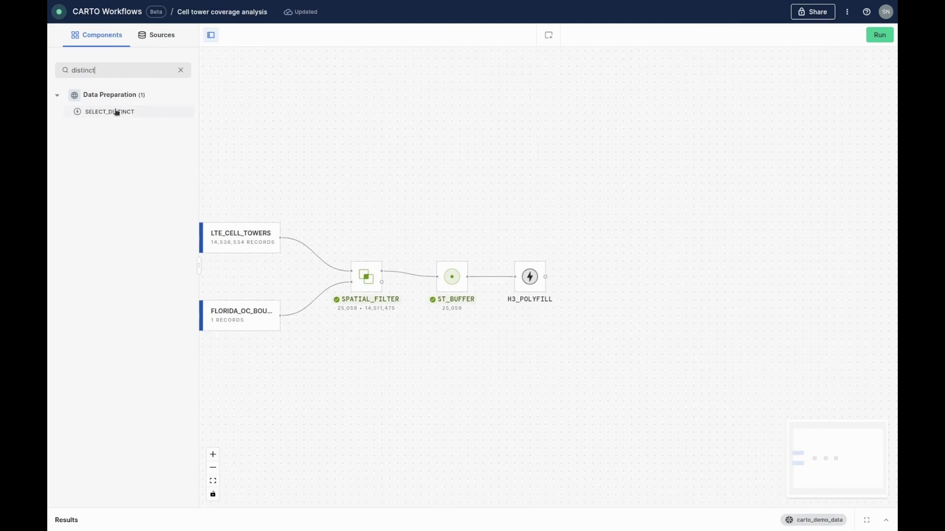
- Add a SELECT_DISTINCT step on the H3 polyfill output
left_click_drag(116, 112, 615, 276)
left_click_drag(545, 277, 602, 277)
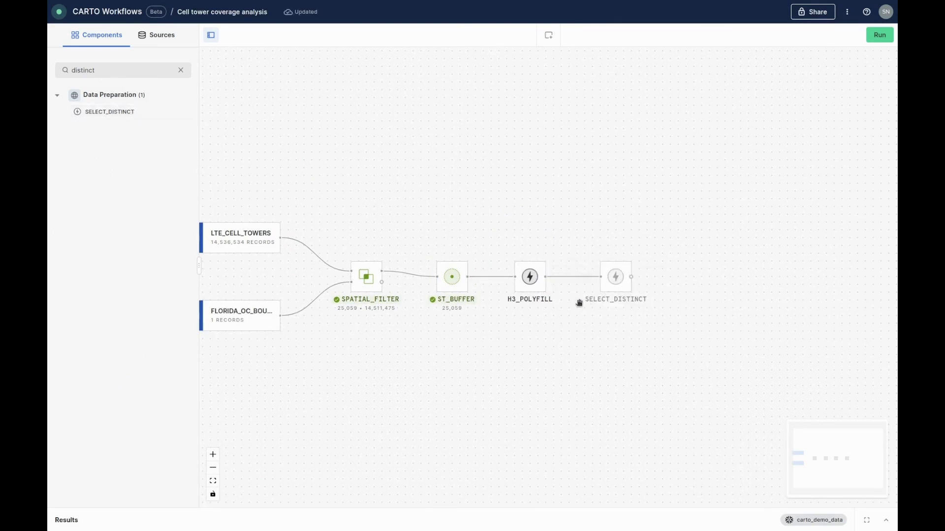
- Add the FLORIDA_H3 source and a JOIN merging it with the distinct H3 cells on H3
left_click(157, 35)
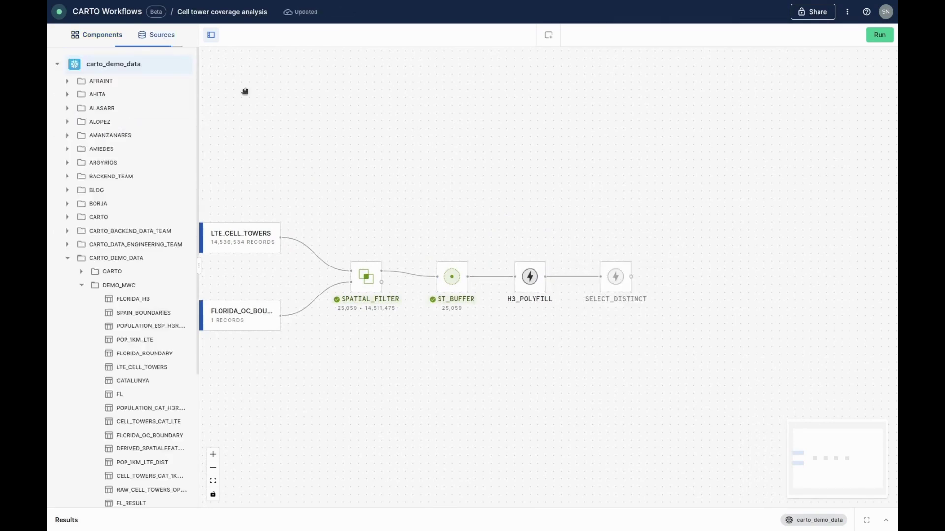
scroll(141, 318, "down", 2)
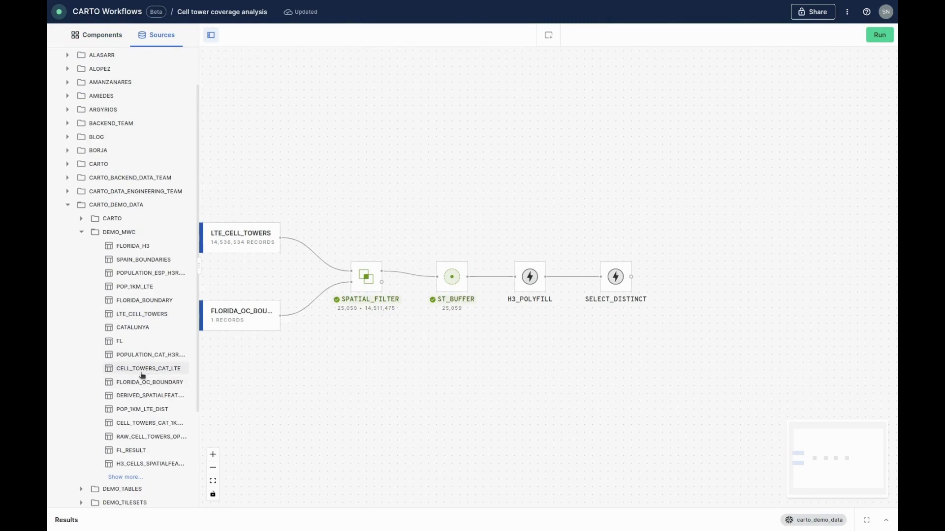
left_click_drag(133, 246, 591, 175)
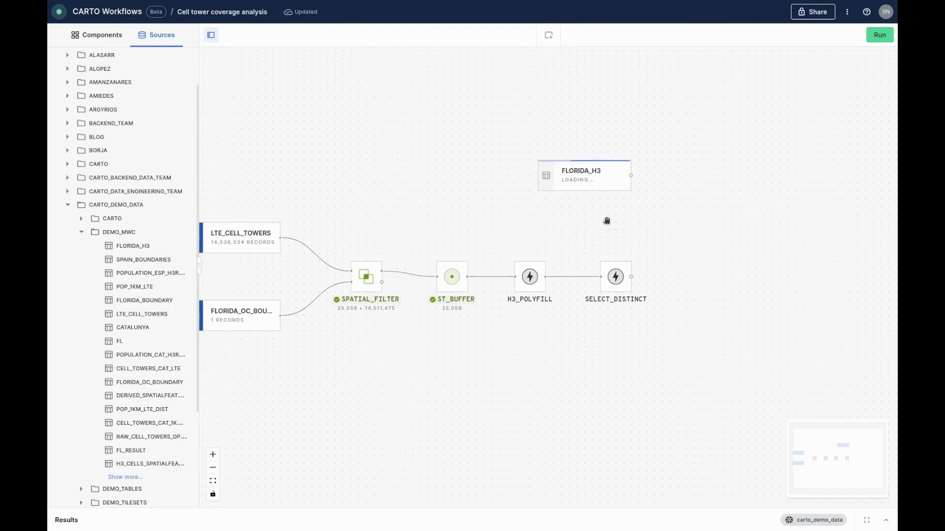
left_click(106, 35)
left_click(118, 71)
type("join")
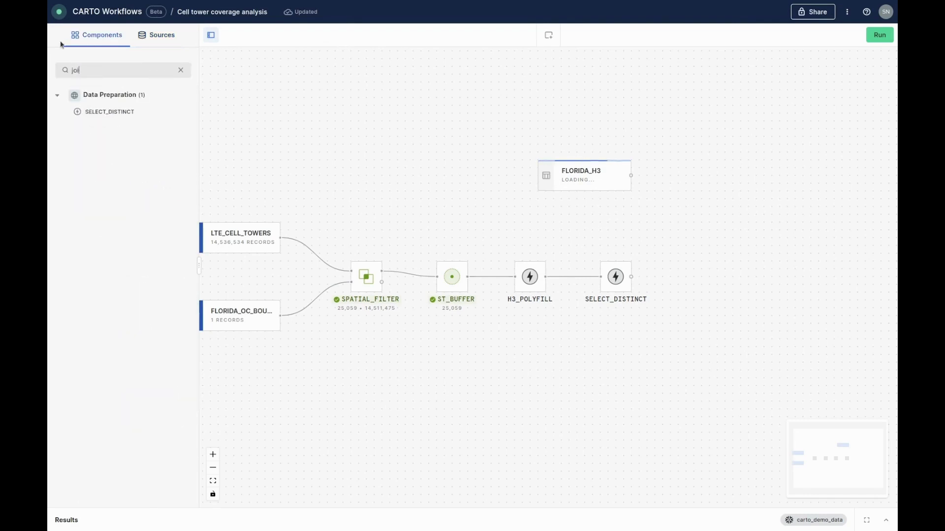
left_click_drag(92, 124, 709, 228)
left_click_drag(631, 176, 695, 224)
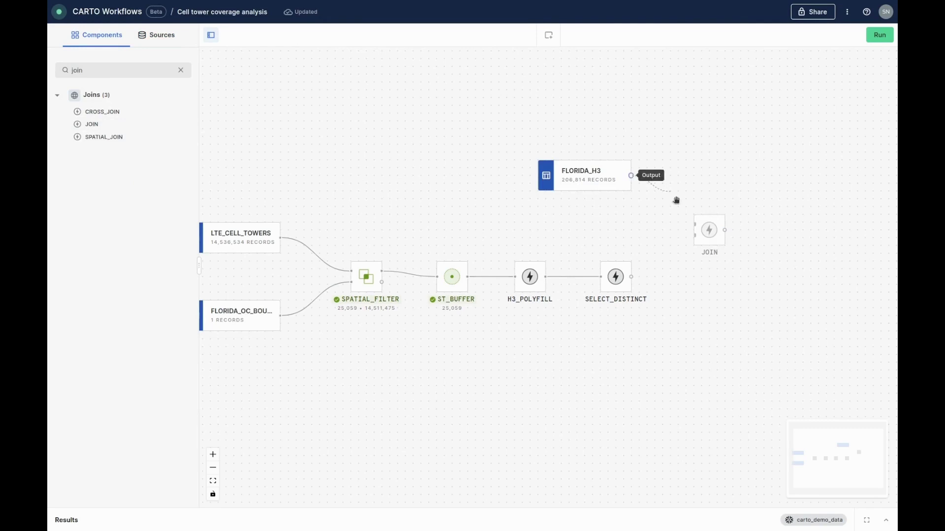
left_click_drag(631, 277, 695, 238)
left_click(709, 229)
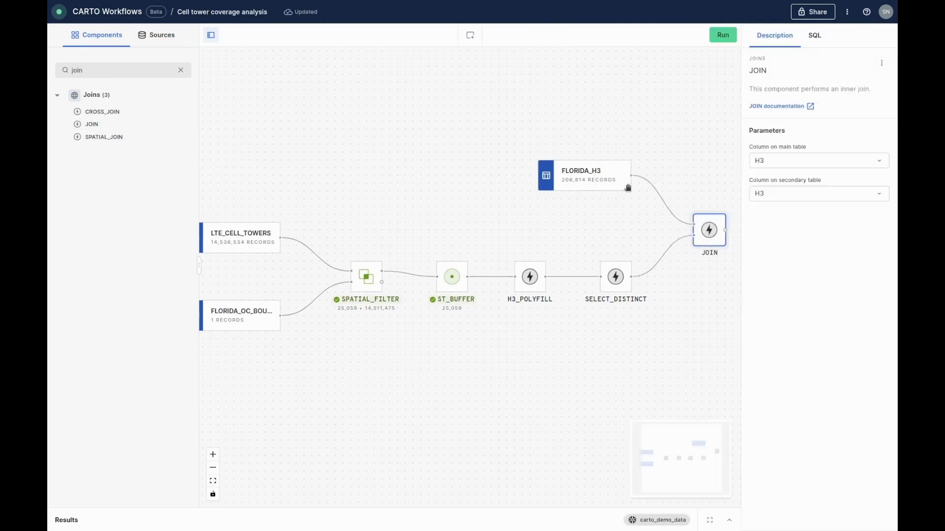
- Preview the FLORIDA_H3 rows, then run the whole workflow to completion
left_click(583, 175)
left_click(726, 520)
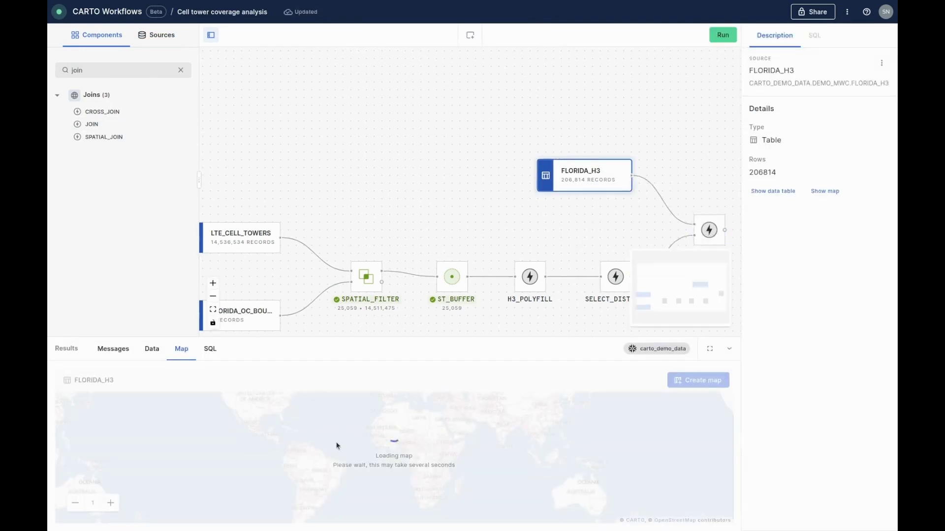
left_click(151, 348)
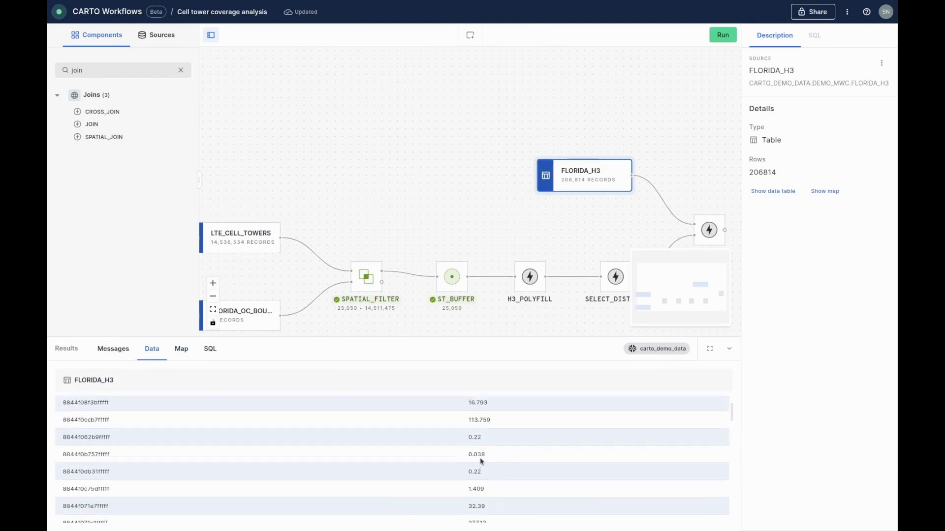
left_click_drag(655, 188, 546, 164)
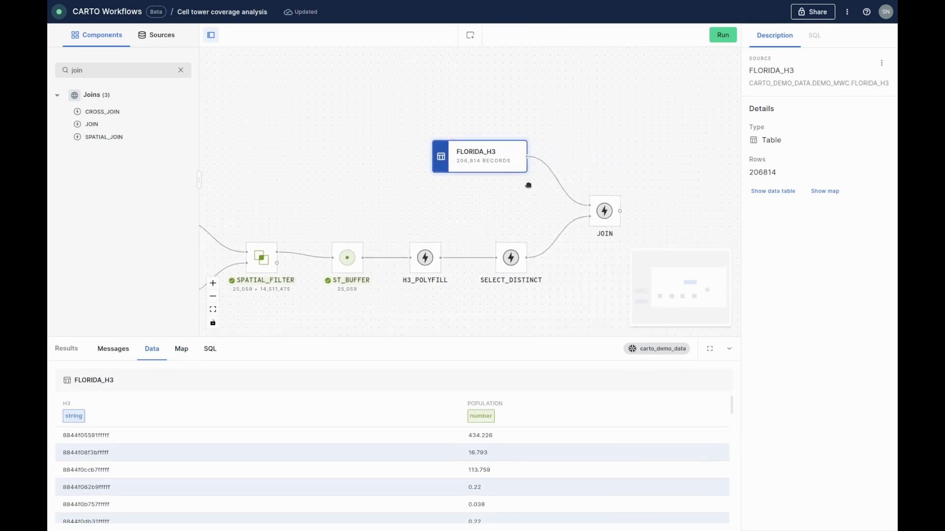
left_click(600, 205)
left_click(722, 35)
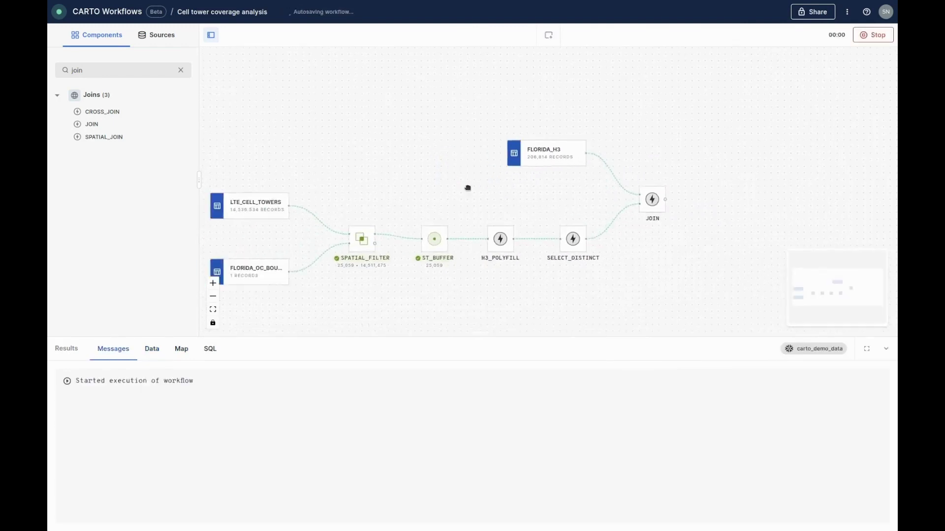
- Review the join step's generated SQL and parameters
left_click_drag(399, 184, 511, 192)
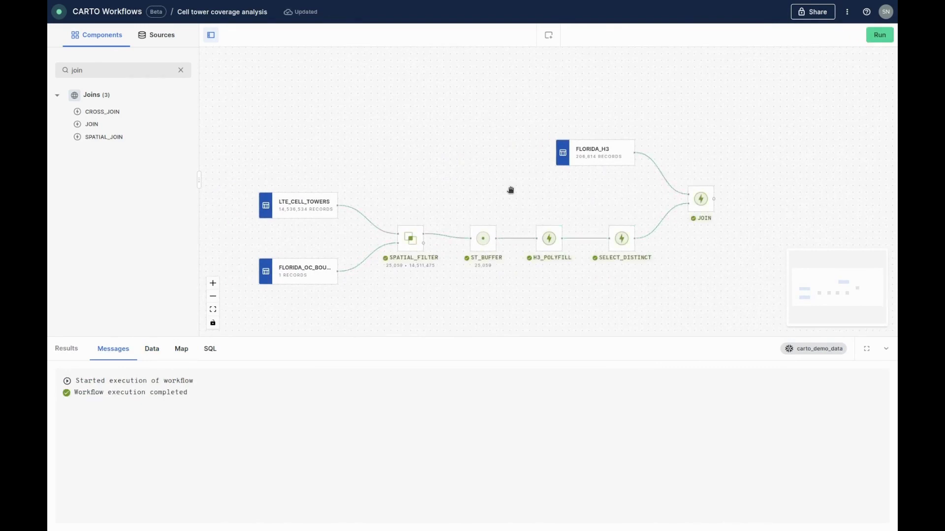
left_click(700, 203)
left_click(815, 35)
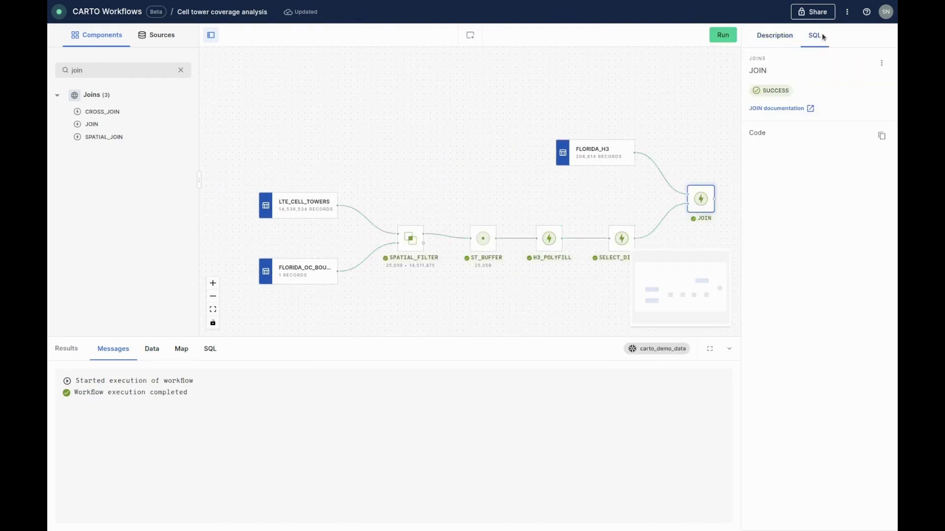
left_click(772, 39)
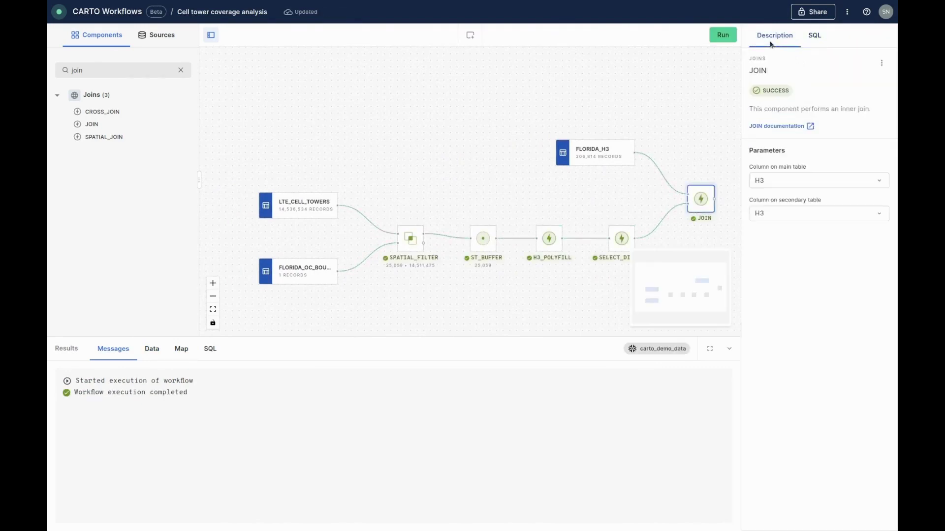
- Add a SAVE_AS_TABLE step after the join writing to lte_tower_population
left_click(182, 72)
left_click(153, 70)
type("save as")
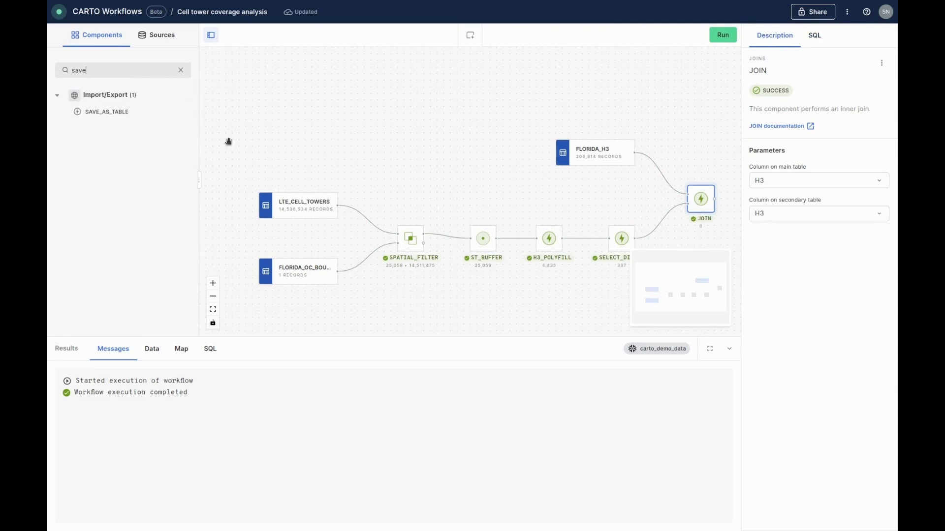
left_click_drag(443, 185, 310, 199)
mouse_move(107, 112)
left_mouse_down()
mouse_move(617, 229)
mouse_move(606, 217)
left_mouse_up()
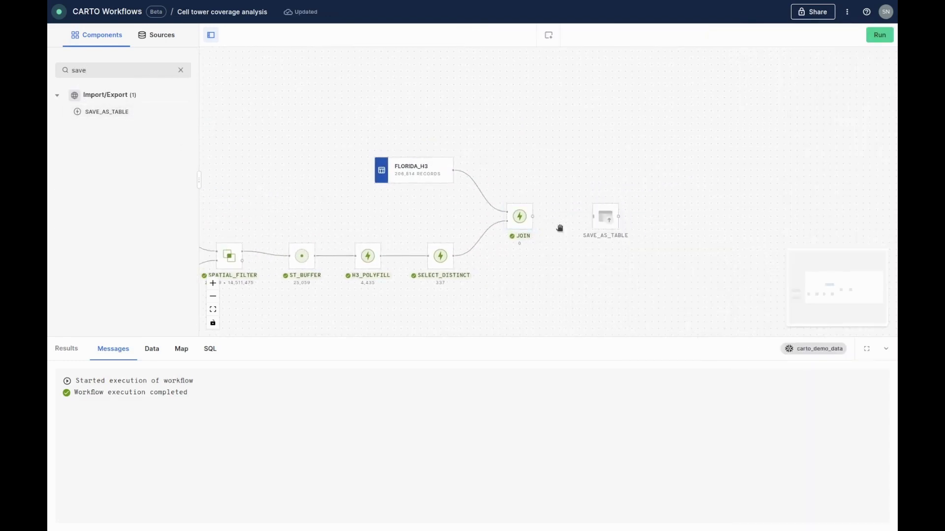
left_click_drag(534, 217, 592, 216)
left_click(796, 182)
type("myp")
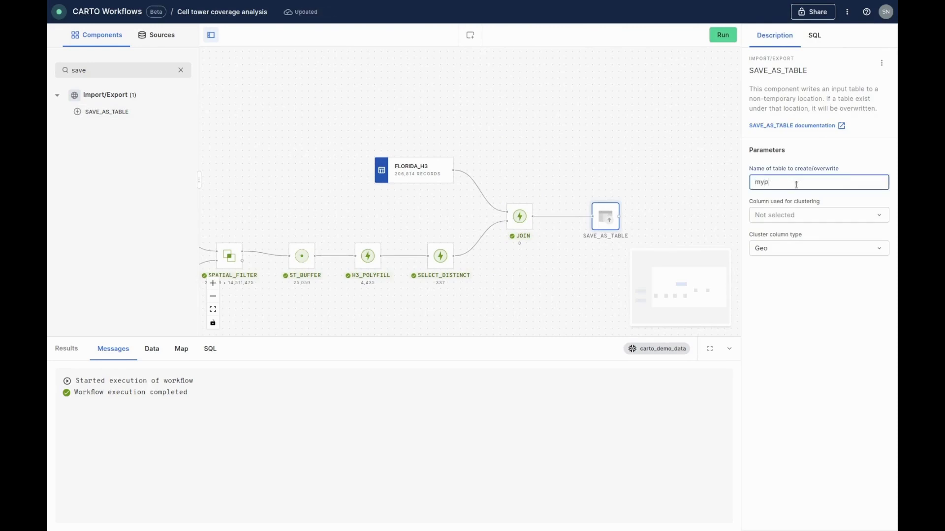
type("roject.mydataset.")
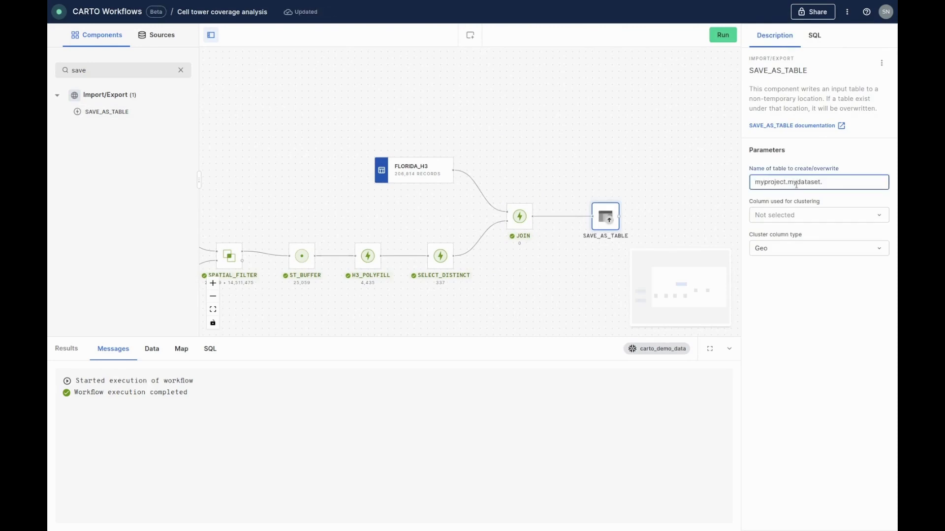
type("opulation")
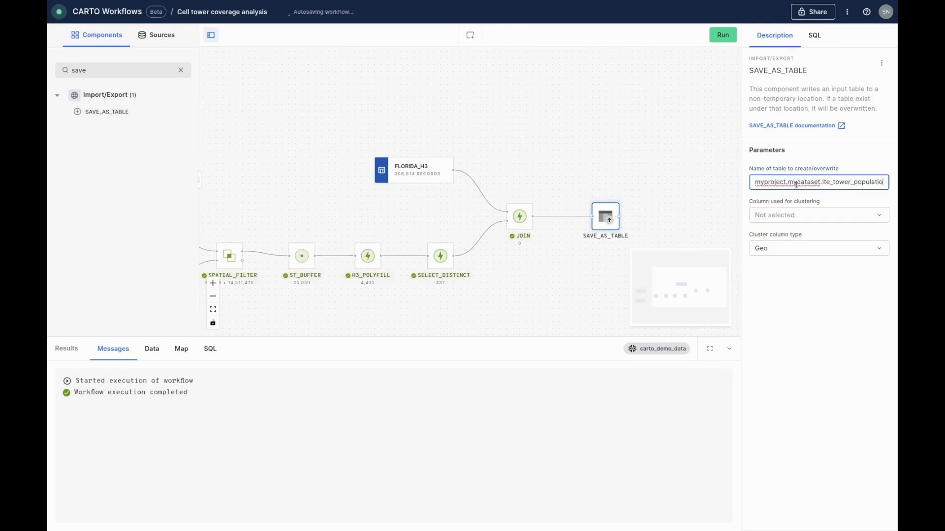
key("Return")
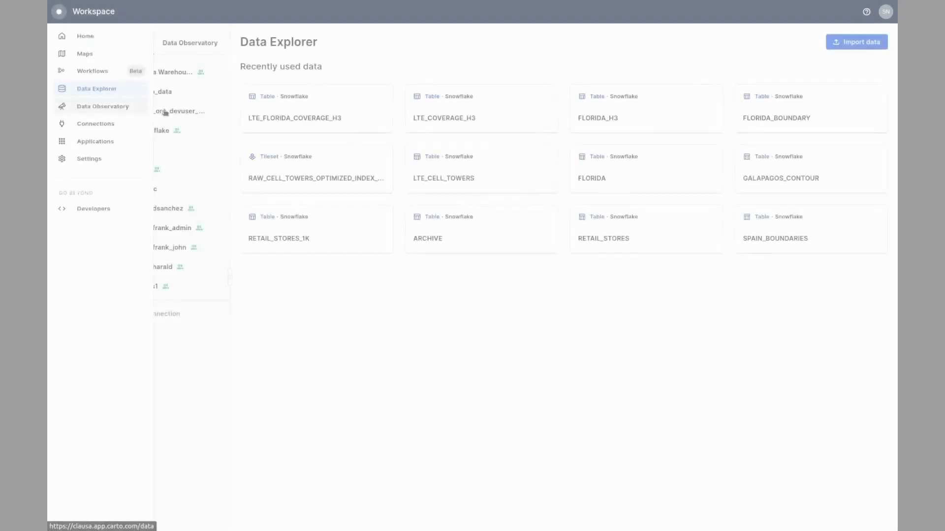
- Open LTE_FLORIDA_COVERAGE_H3 under carto_demo_data > DEMO_MWC and preview its rows and map
left_click(144, 92)
left_click(147, 285)
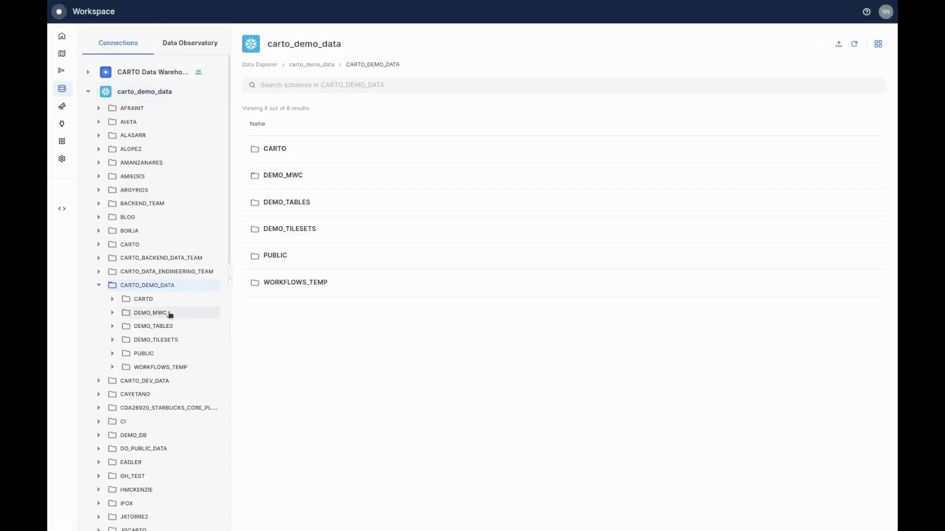
left_click(151, 312)
left_click(175, 395)
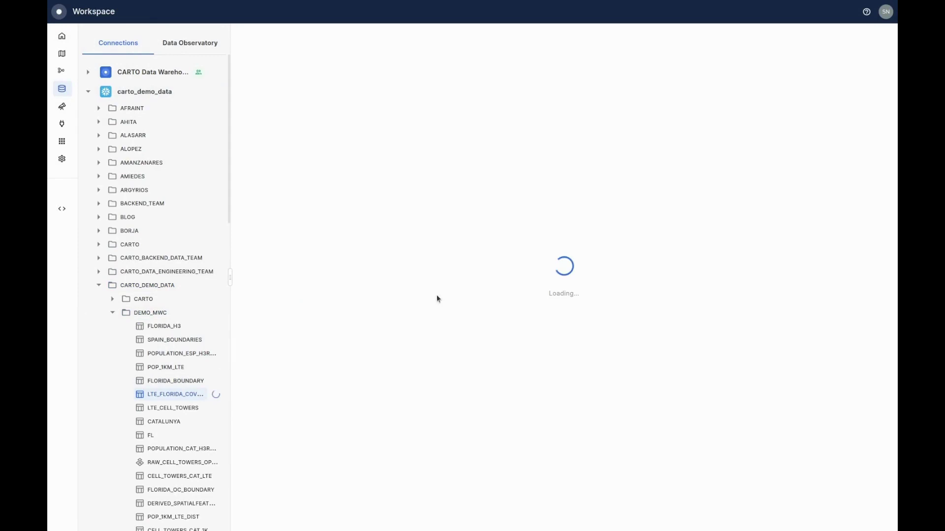
scroll(577, 342, "up", 2)
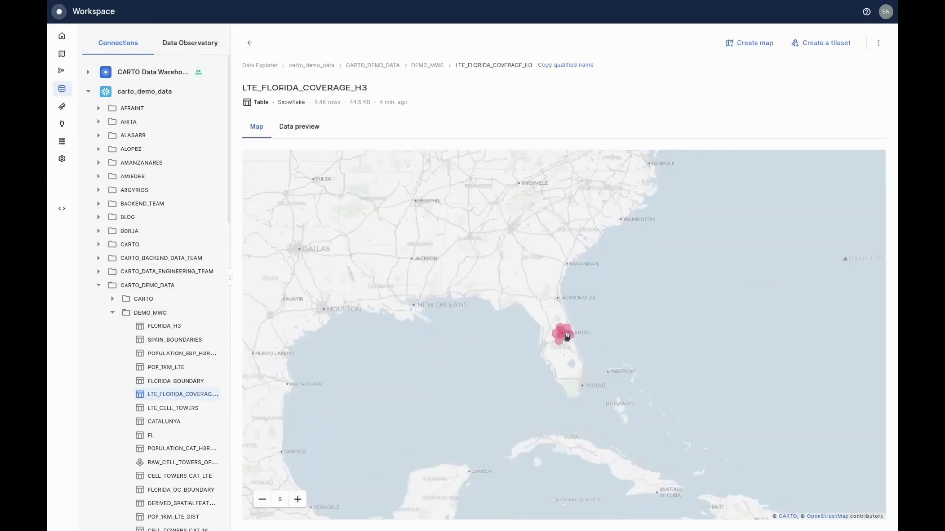
scroll(577, 341, "up", 1)
scroll(568, 332, "up", 1)
scroll(565, 328, "up", 1)
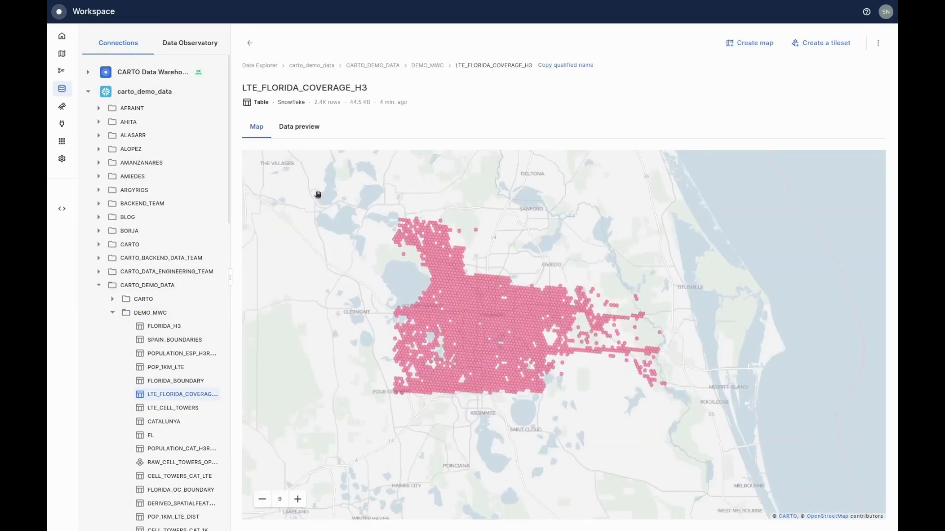
left_click(299, 127)
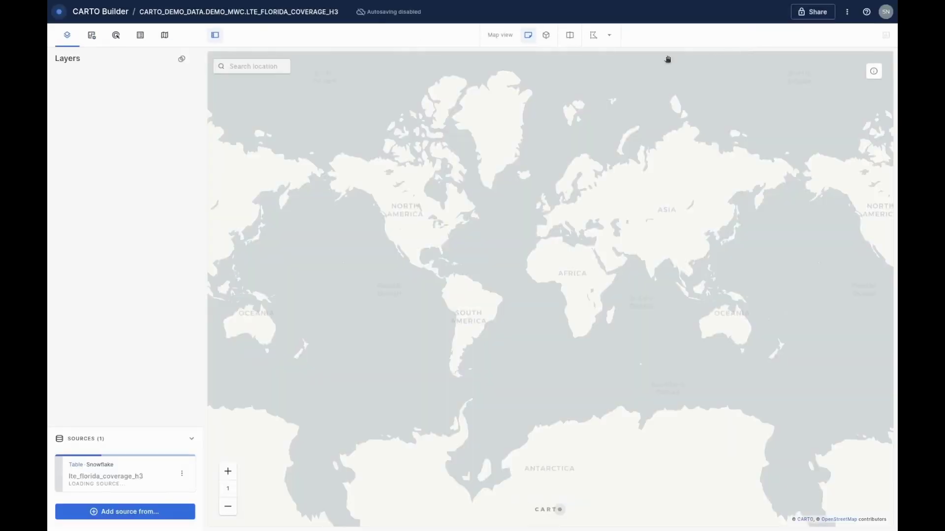
- Name the map 'LTE coverage - population' and rename Layer 1 to Population
left_click(313, 12)
type("LTE coverage - population")
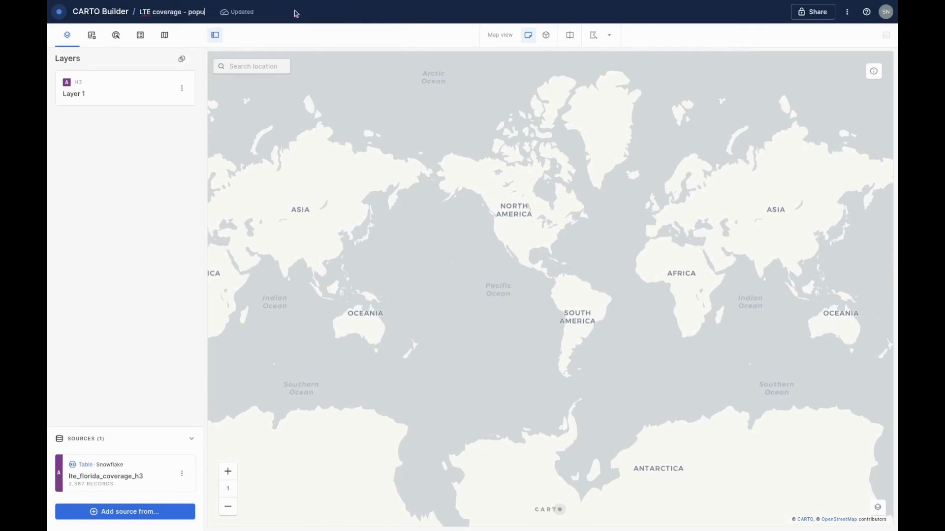
left_click(182, 89)
left_click(158, 129)
type("Population")
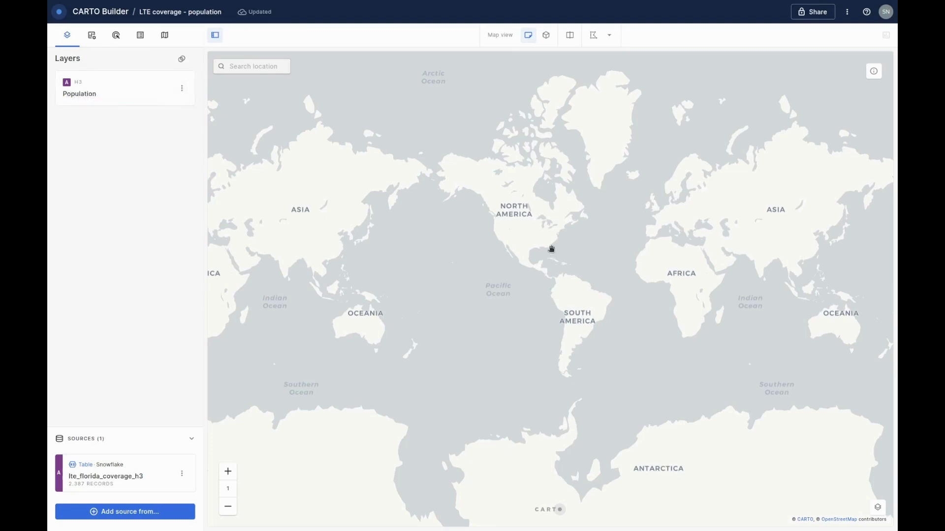
scroll(551, 249, "up", 4)
scroll(551, 251, "up", 4)
scroll(554, 254, "up", 3)
scroll(555, 255, "up", 3)
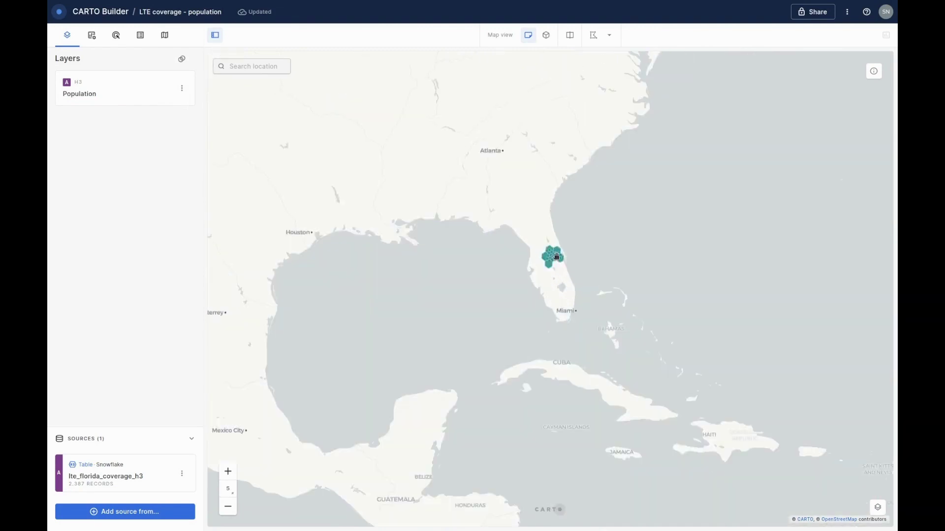
scroll(555, 256, "up", 4)
scroll(555, 255, "up", 3)
scroll(546, 266, "up", 3)
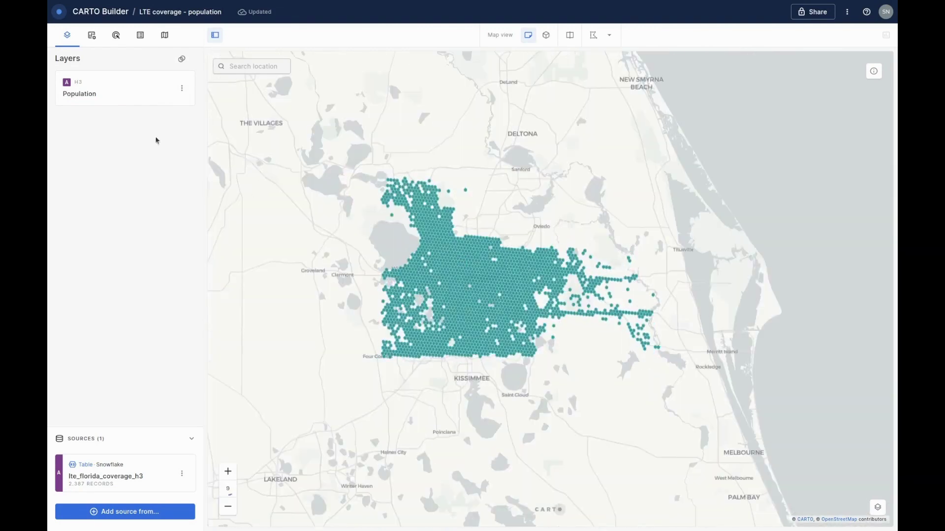
- Check the base map settings and return to the layer list over Orlando
left_click(164, 35)
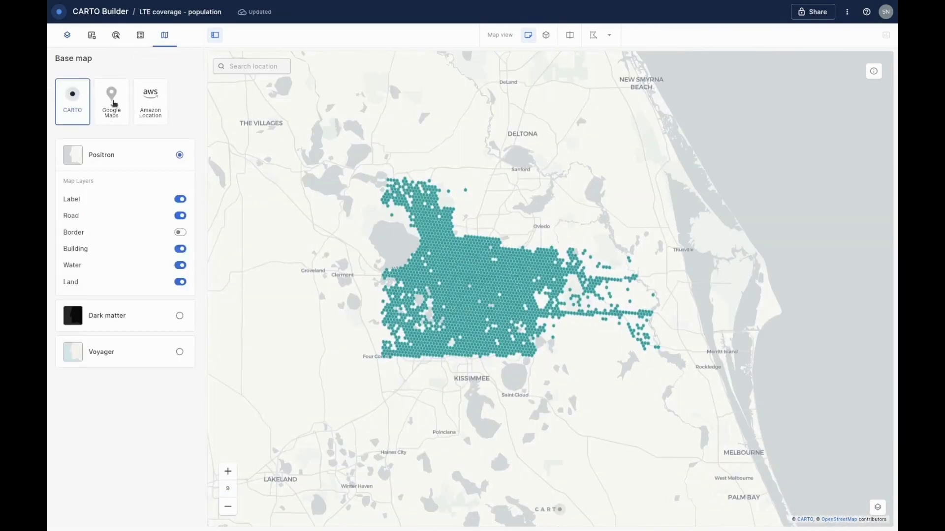
left_click(68, 35)
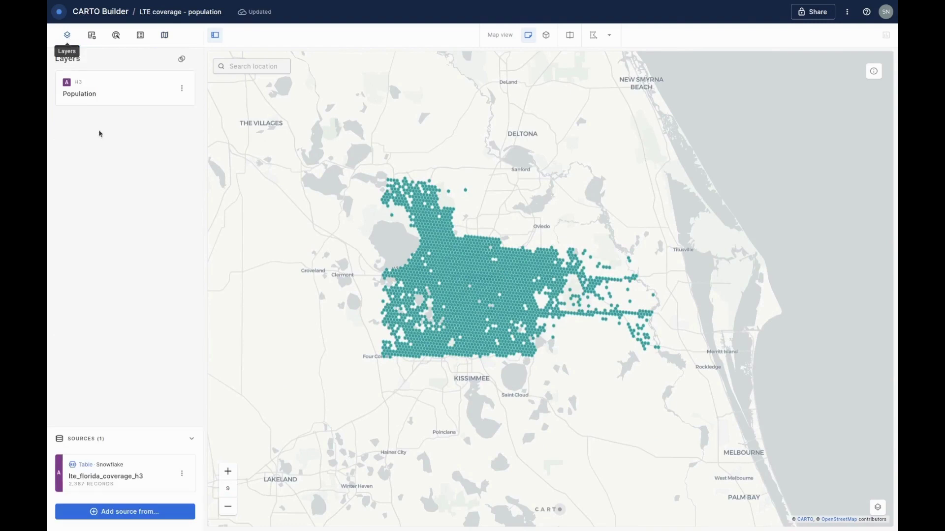
- Remove the hexagon outlines from the Population layer by disabling stroke width
left_click(110, 96)
scroll(148, 355, "down", 1)
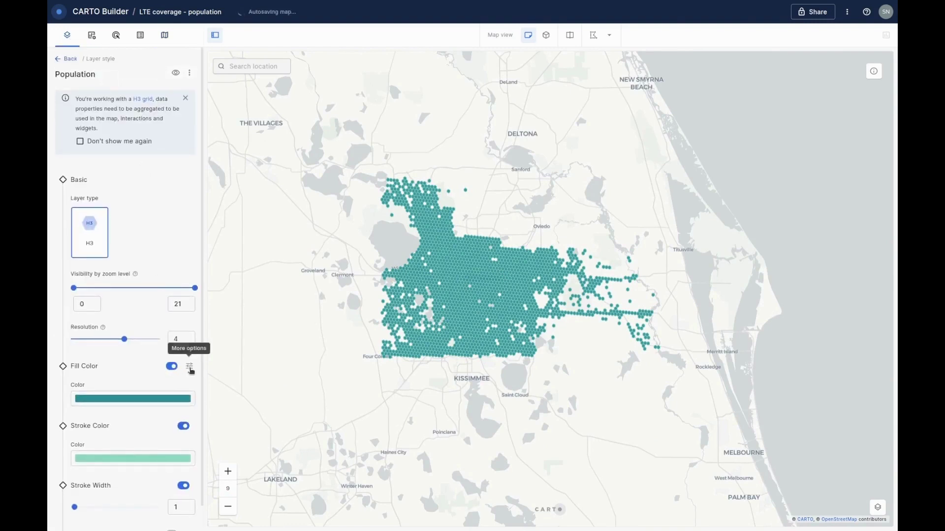
left_click(189, 346)
scroll(152, 369, "down", 1)
left_click(184, 502)
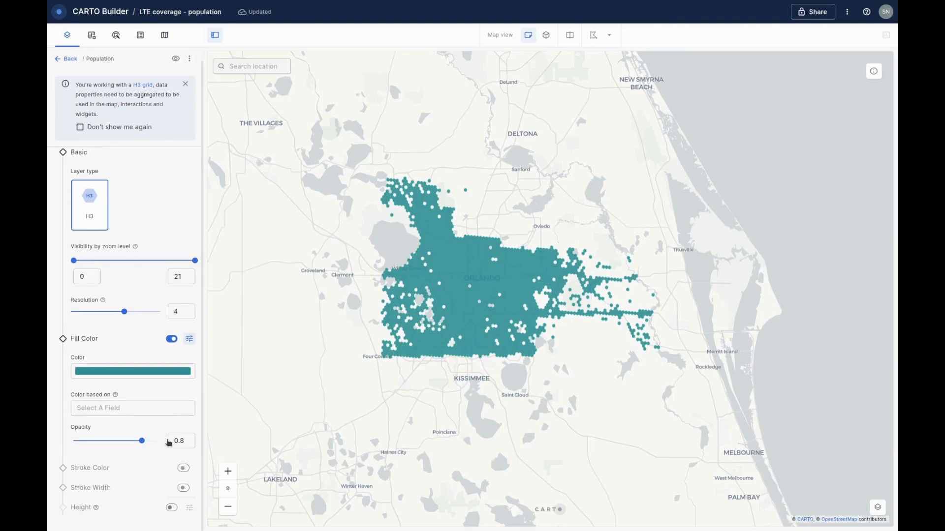
scroll(148, 369, "up", 1)
- Colour the hexagons by AVG(POPULATION) using the pink-orange sequential palette
left_click(133, 416)
left_click(132, 473)
left_click(220, 435)
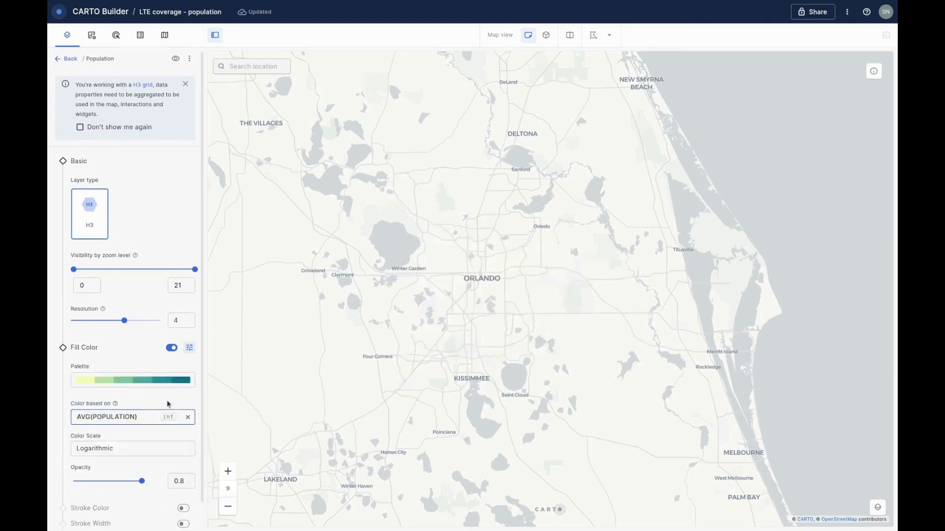
left_click(169, 381)
scroll(170, 293, "down", 3)
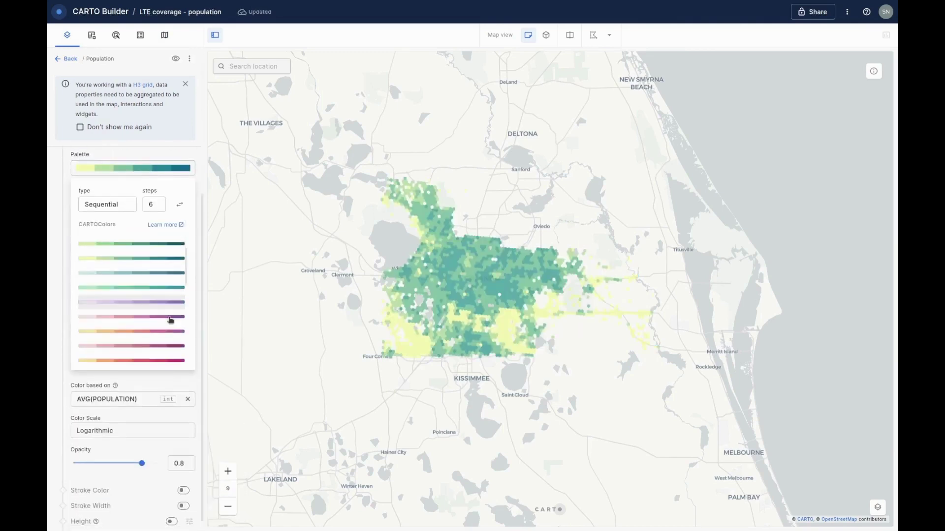
left_click(131, 327)
scroll(462, 281, "up", 1)
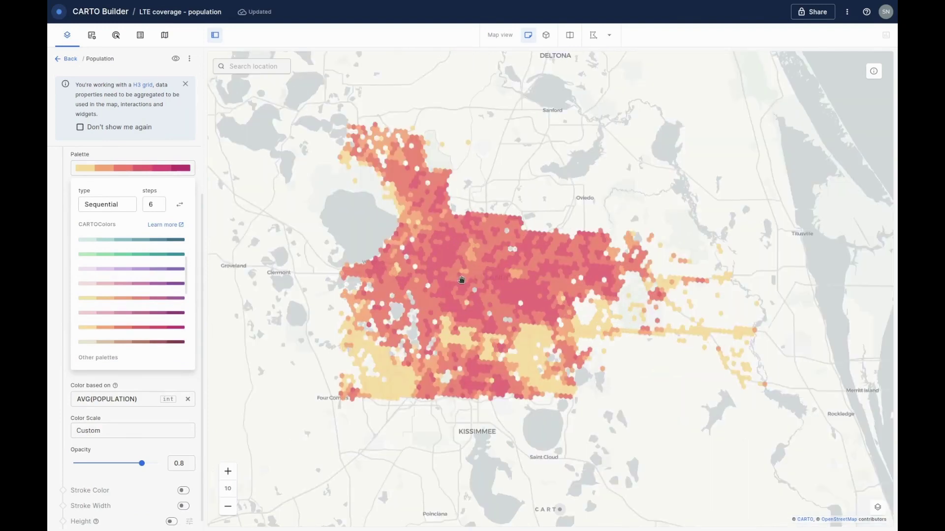
left_click(124, 173)
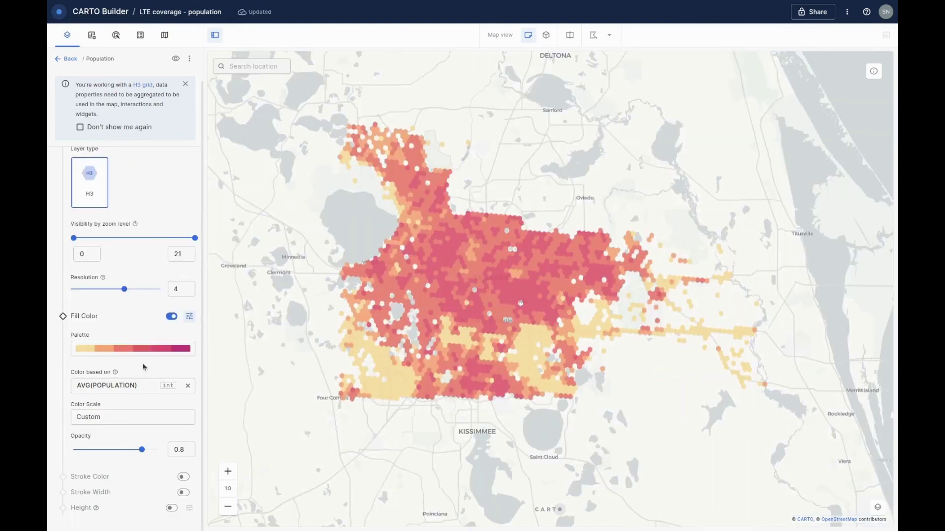
- Classify the colour scale by quantiles and return to the layers panel
left_click(132, 418)
left_click(132, 293)
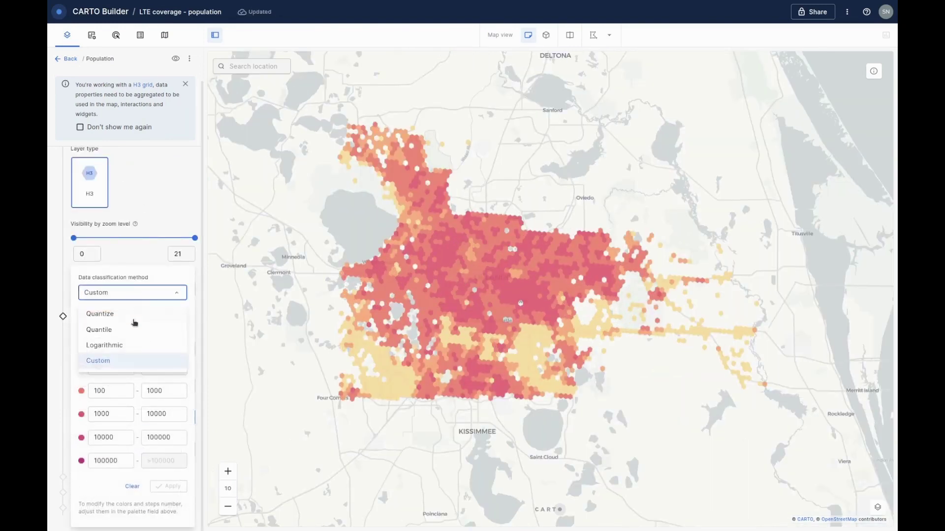
left_click(98, 330)
left_click(156, 50)
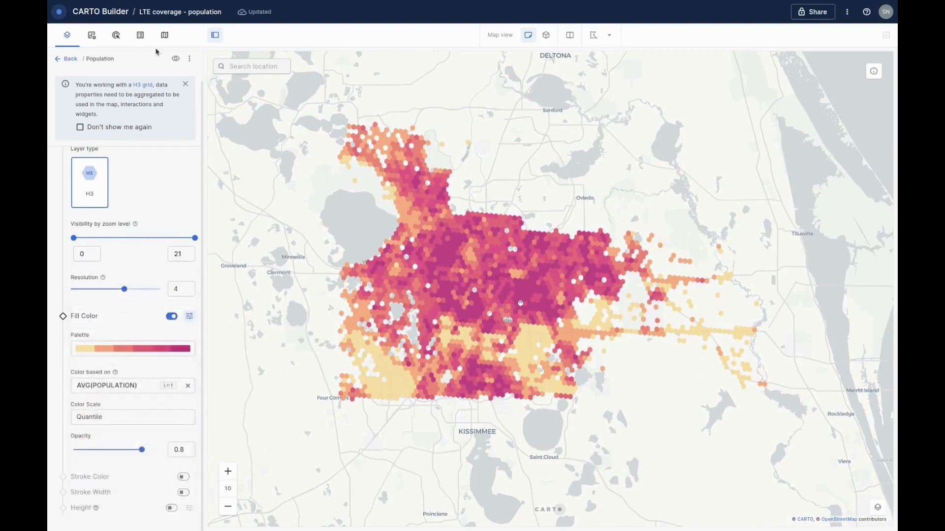
left_click(65, 58)
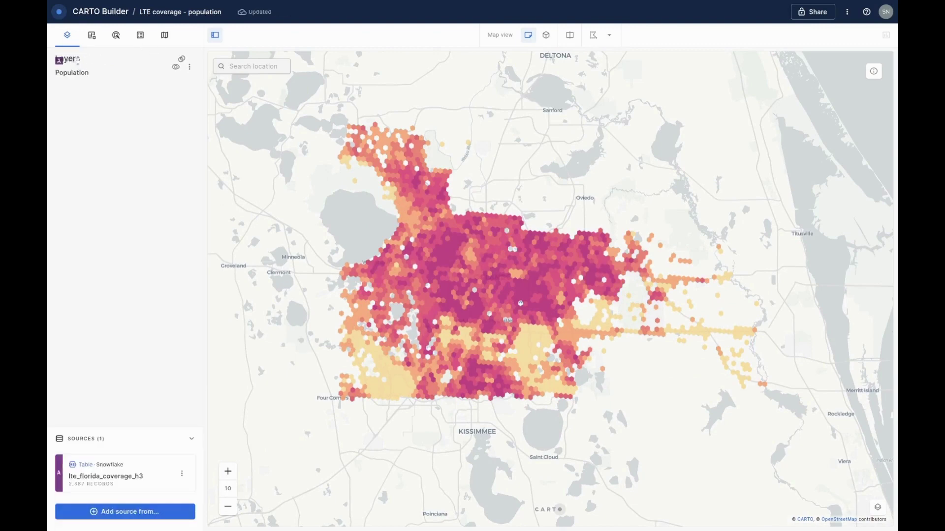
left_click(181, 59)
left_click(200, 101)
scroll(460, 236, "up", 3)
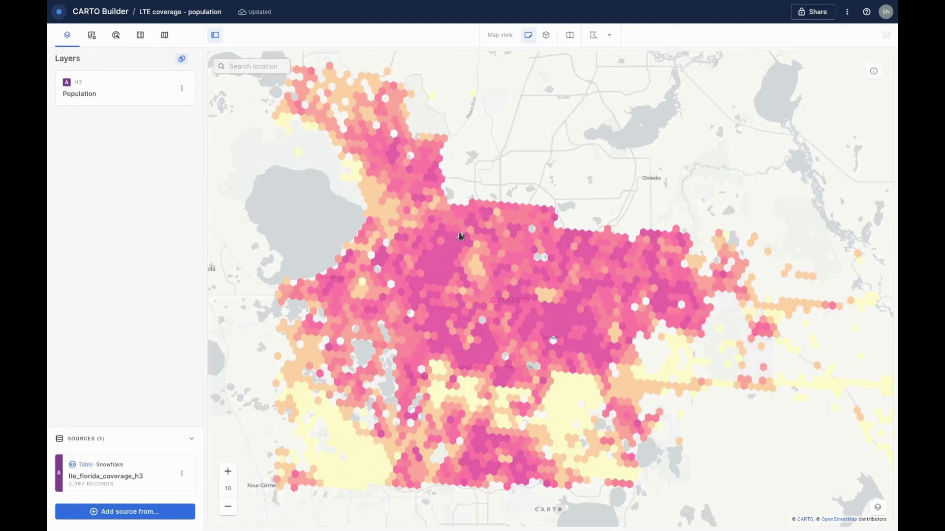
left_click(117, 35)
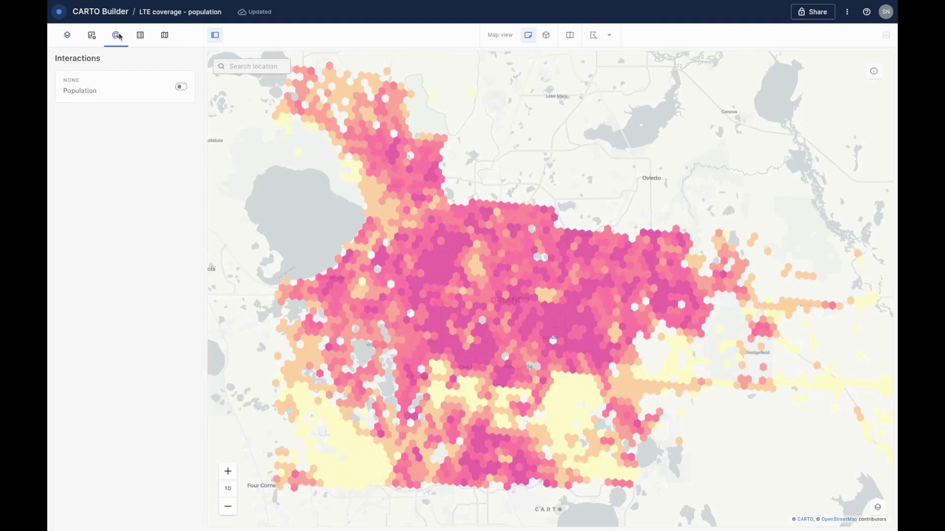
- Add a new range widget based on the lte_florida_coverage_h3 table
left_click(92, 36)
left_click(125, 167)
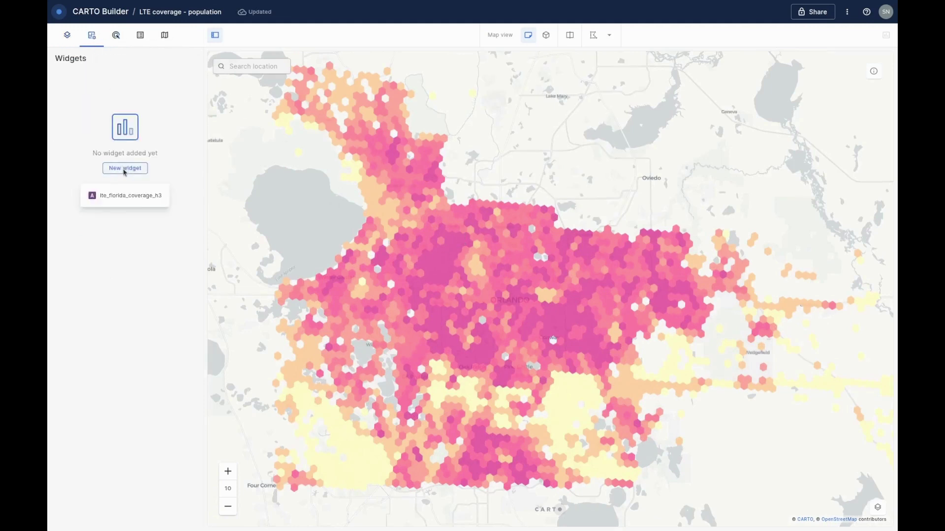
left_click(122, 197)
left_click(164, 140)
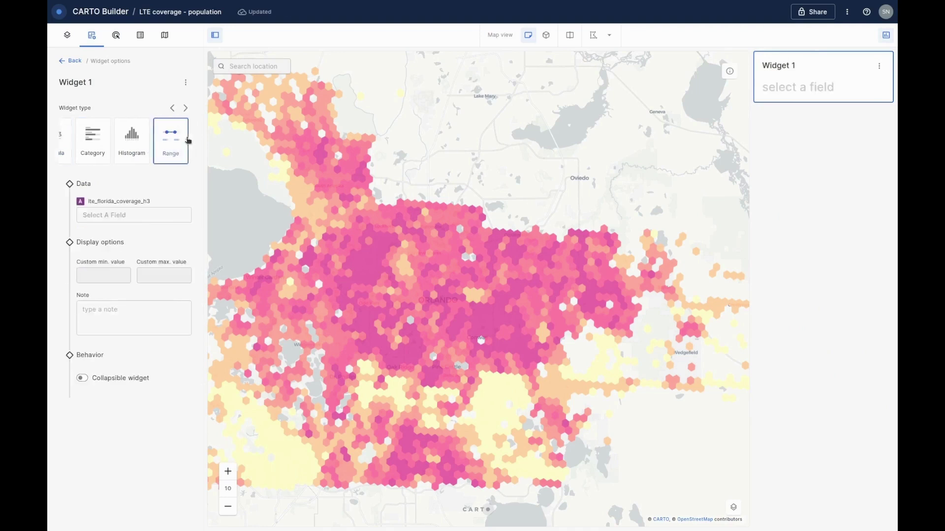
- Set the widget to filter by AVG(POPULATION) and begin renaming it to Population
left_click(133, 215)
left_click(124, 256)
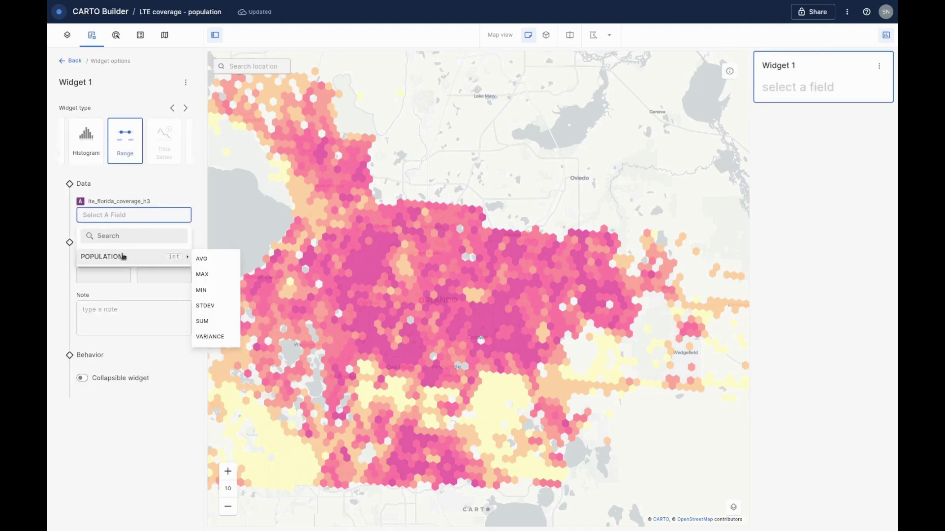
left_click(211, 260)
left_click(185, 82)
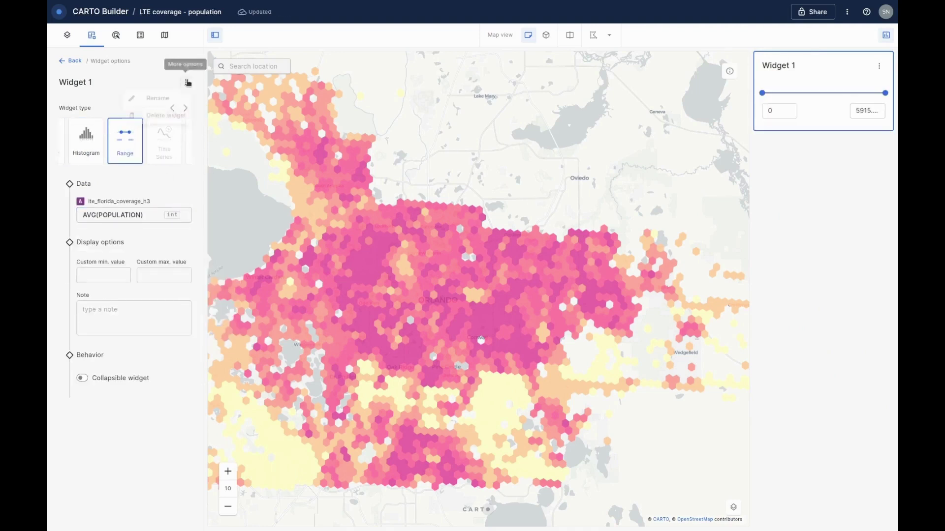
left_click(177, 96)
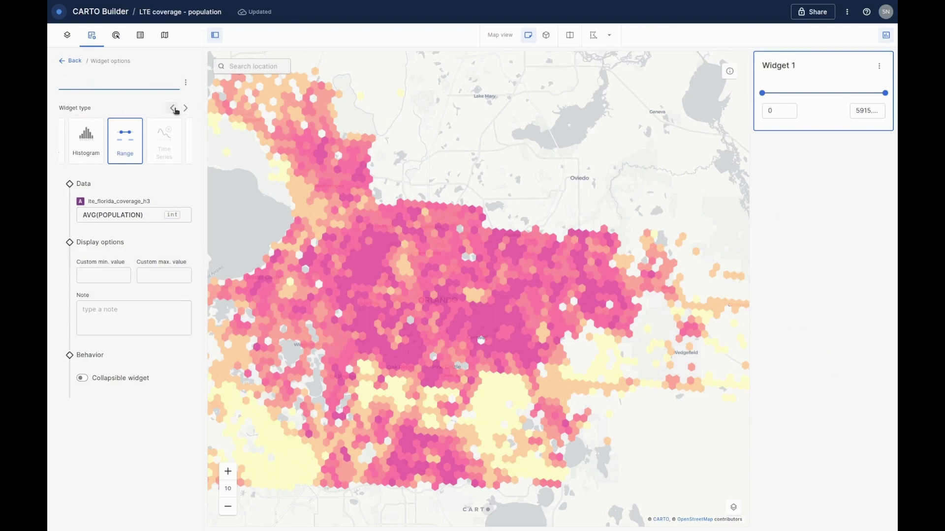
type("Population")
scroll(431, 329, "down", 2)
scroll(431, 336, "down", 1)
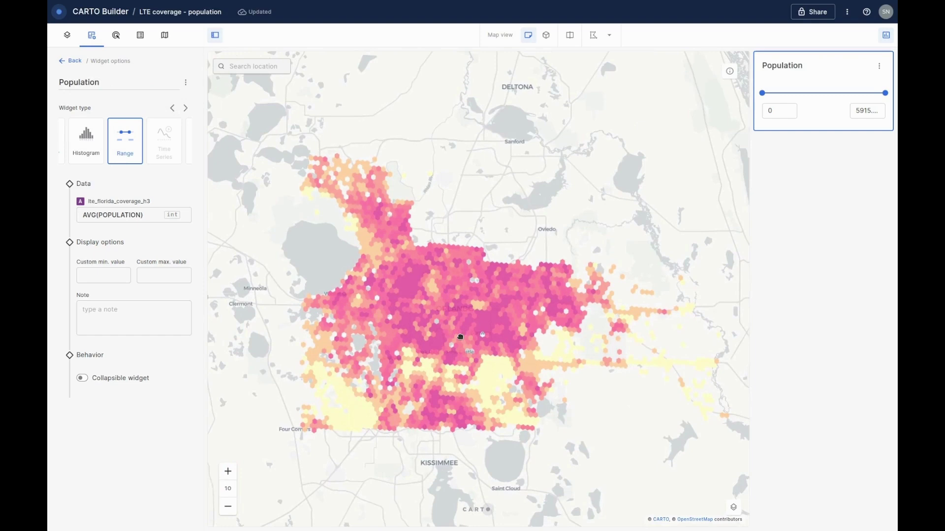
mouse_move(763, 93)
left_mouse_down()
mouse_move(795, 93)
mouse_move(762, 93)
left_mouse_up()
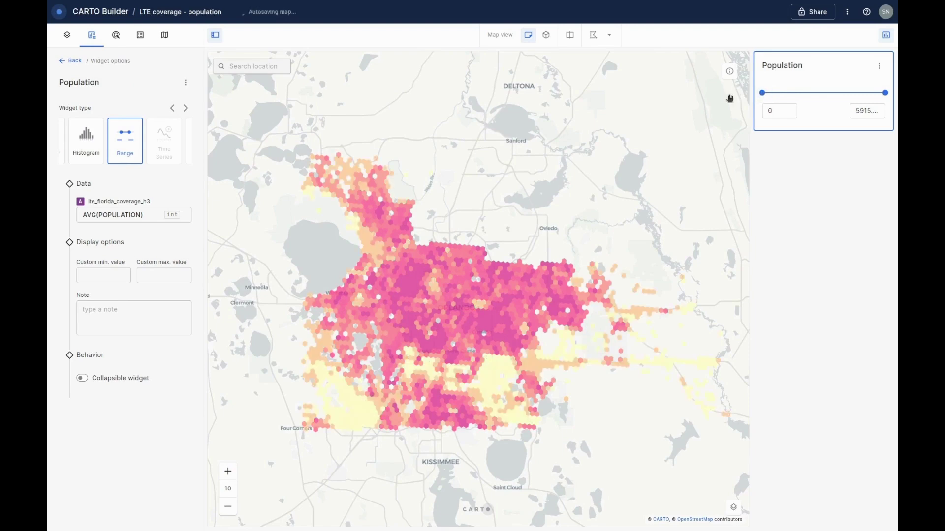